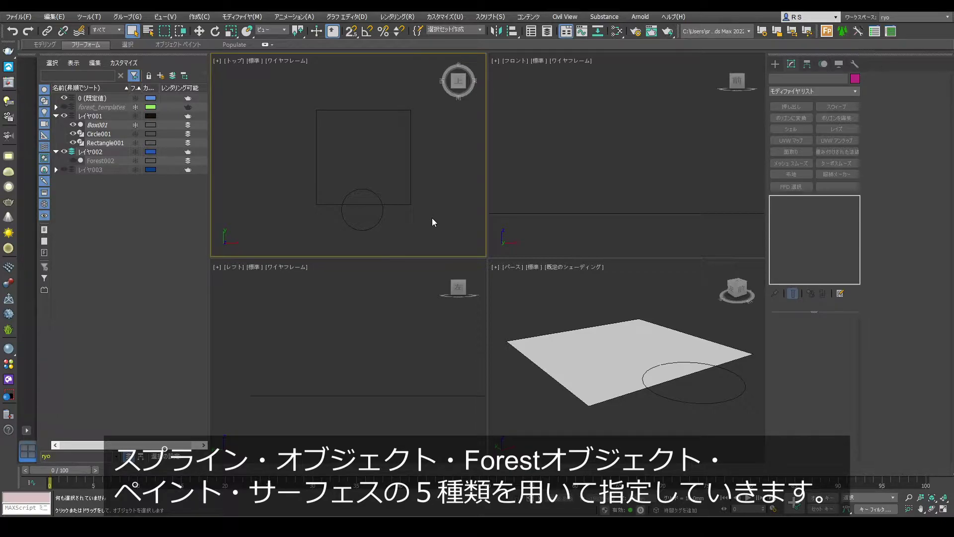
# Create a Forest object that scatters a Lawns library grass preset over Rectangle001
pyautogui.click(827, 32)
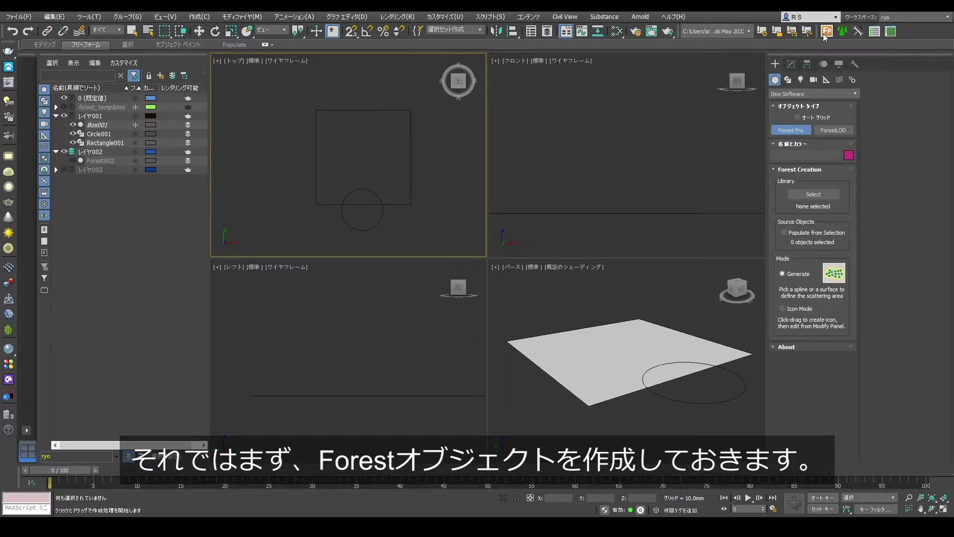
pyautogui.click(813, 194)
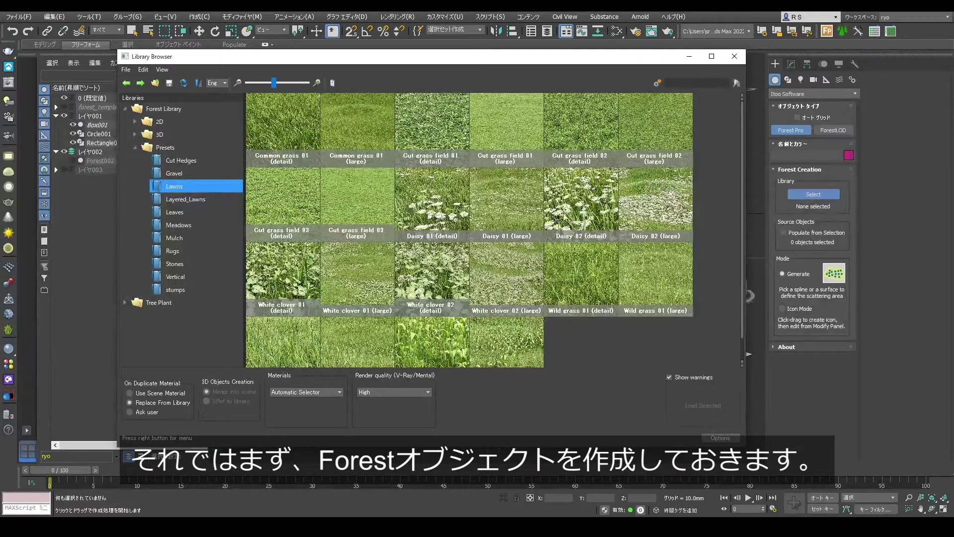
pyautogui.doubleClick(513, 204)
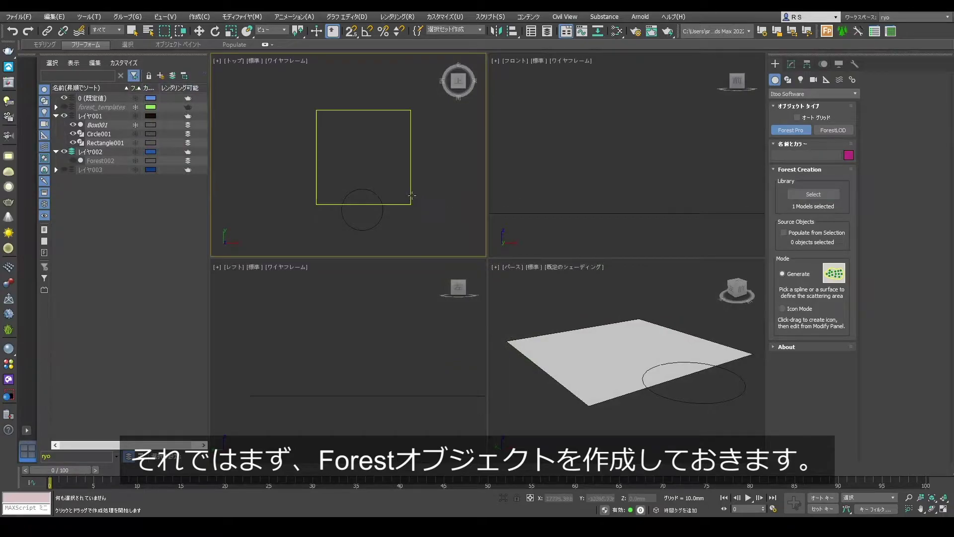
pyautogui.click(410, 196)
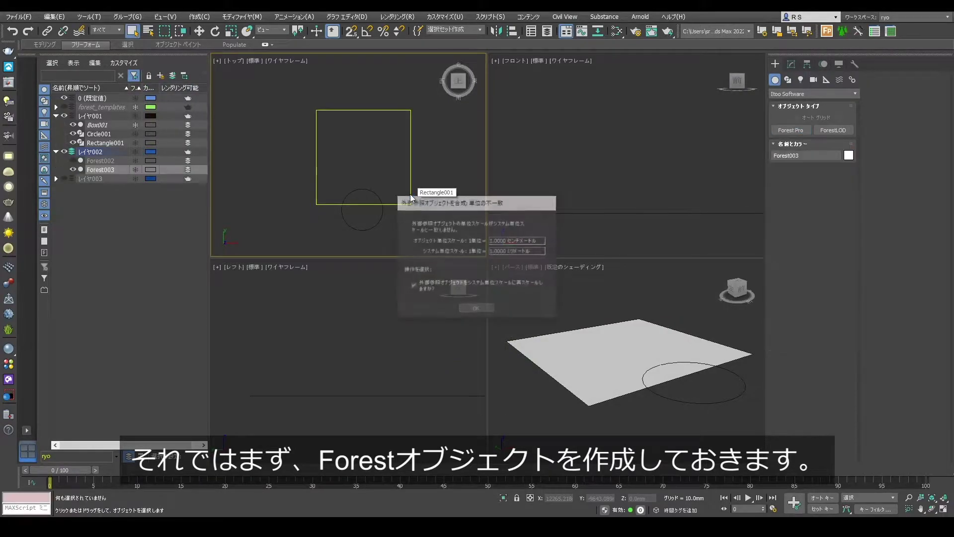
pyautogui.click(468, 309)
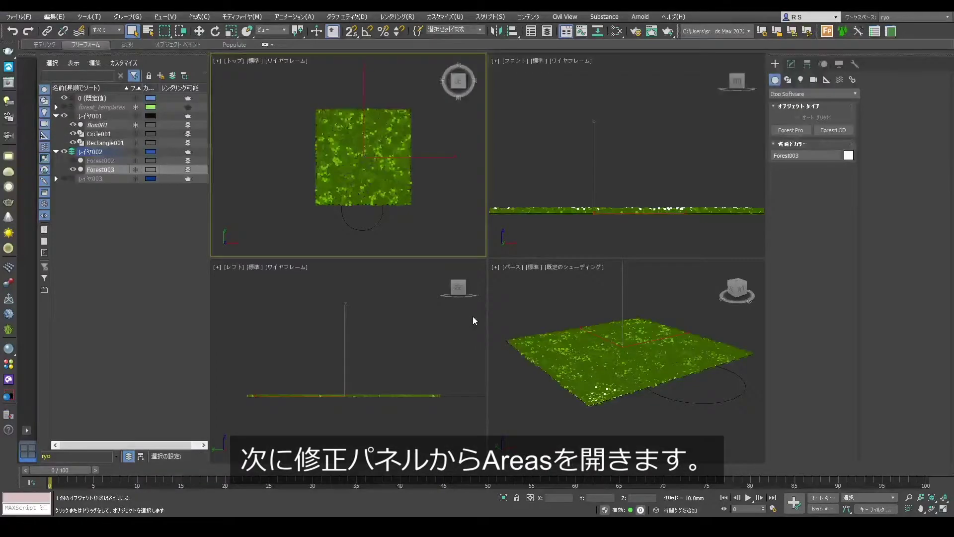
# Add Circle001 as a second spline area on Forest003
pyautogui.click(791, 67)
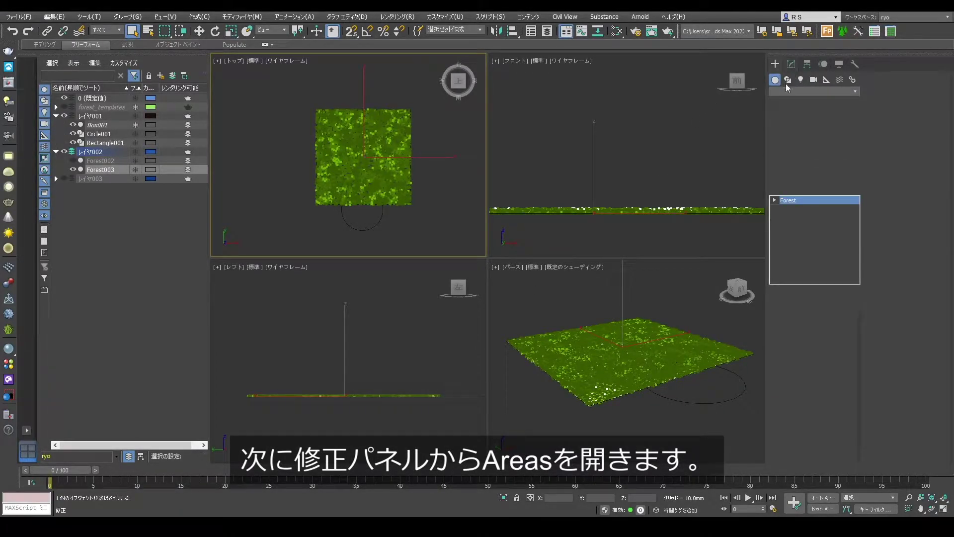
pyautogui.click(786, 342)
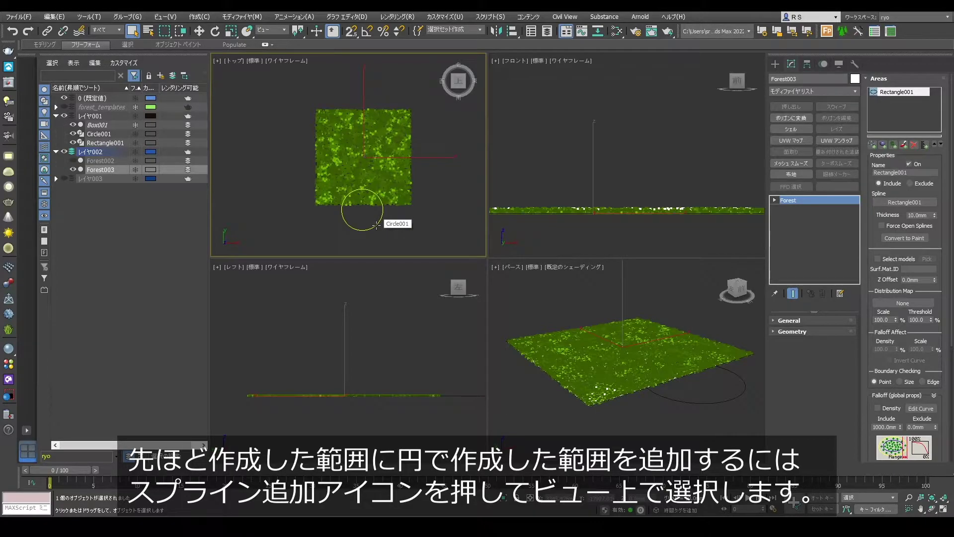
pyautogui.click(873, 145)
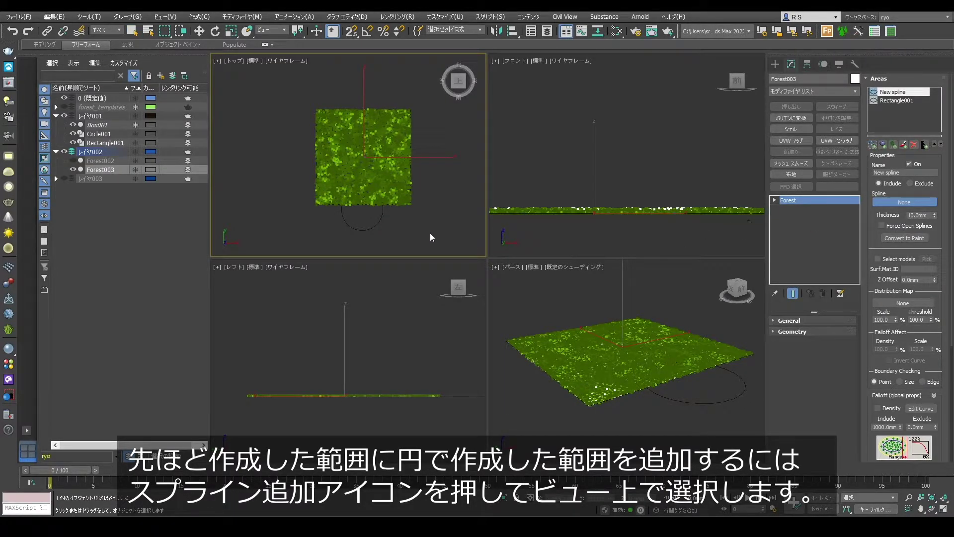
pyautogui.click(380, 221)
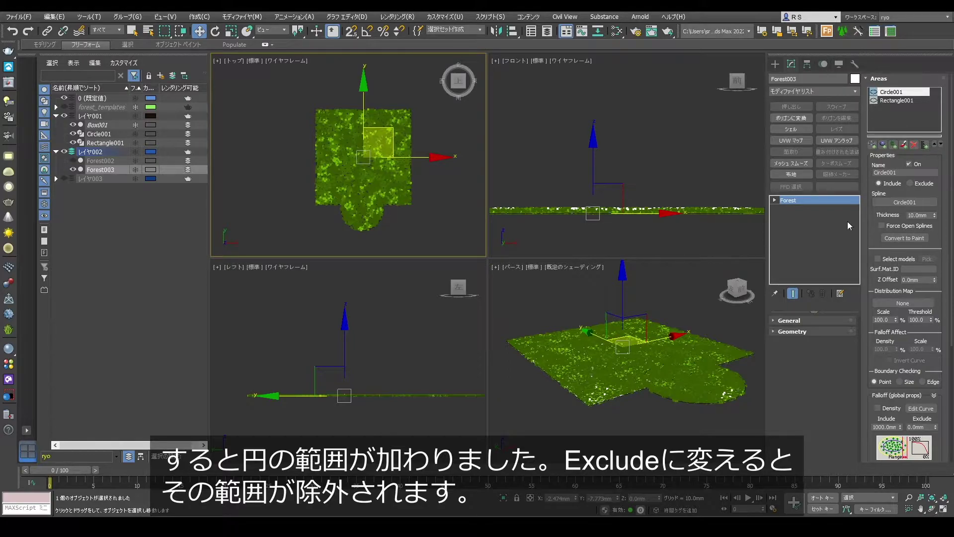
# Toggle Circle001's area between Exclude and Include, and off and back on
pyautogui.click(910, 184)
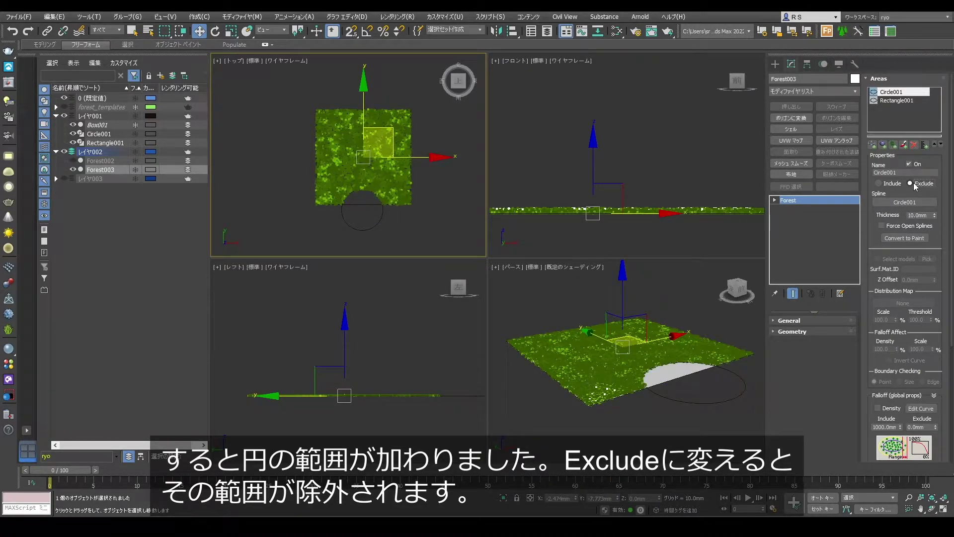
pyautogui.click(878, 183)
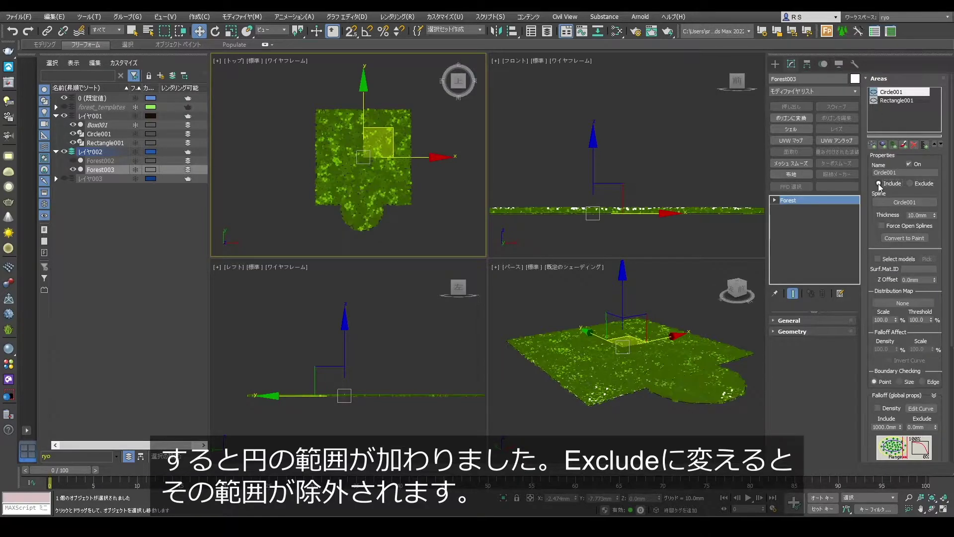
pyautogui.click(908, 164)
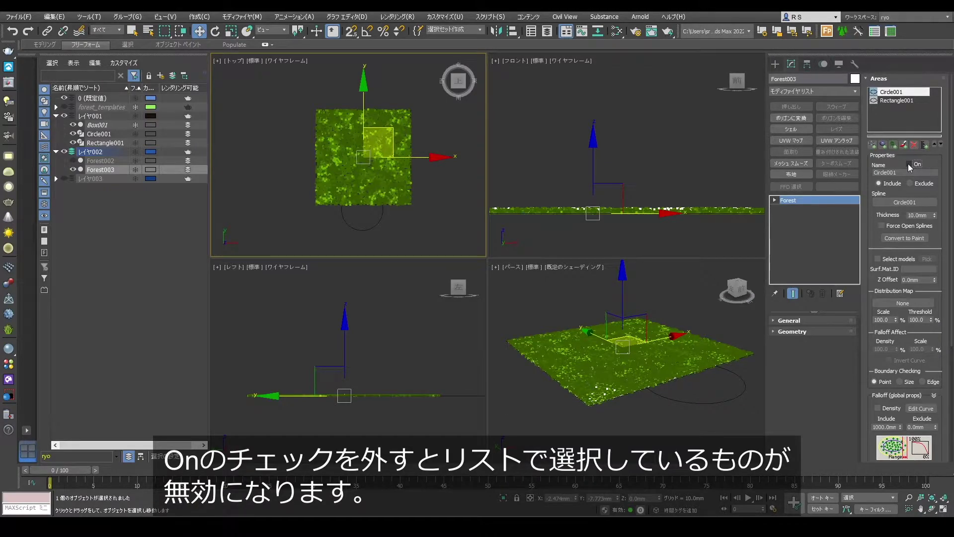
pyautogui.click(908, 164)
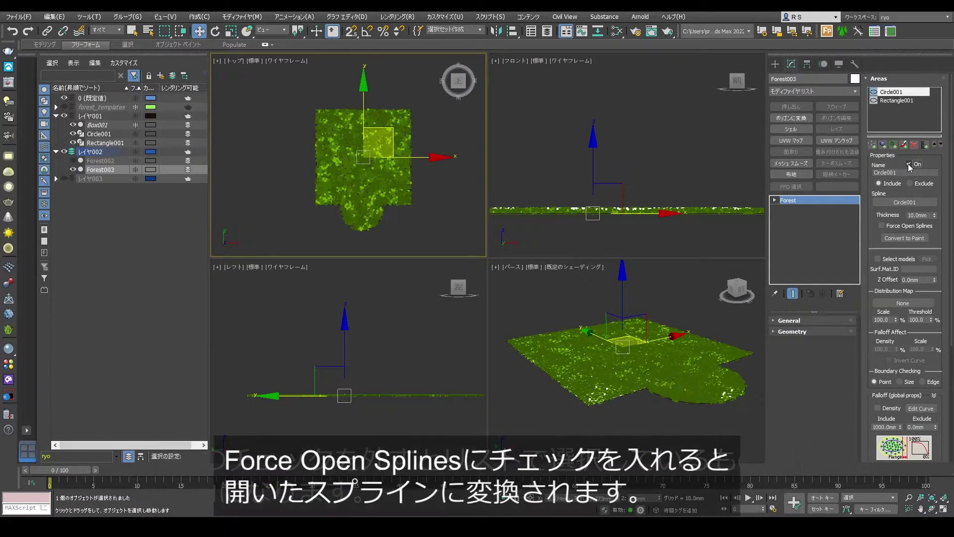
# Force Circle001 as an open spline with band thickness 500 mm, widened to about 1130 mm
pyautogui.click(881, 227)
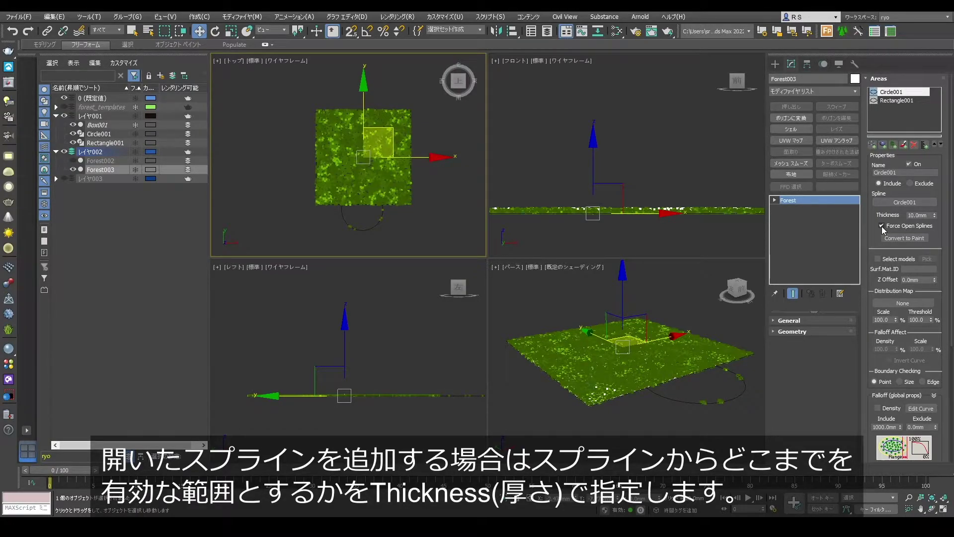
pyautogui.doubleClick(921, 214)
pyautogui.write('500')
pyautogui.press('Return')
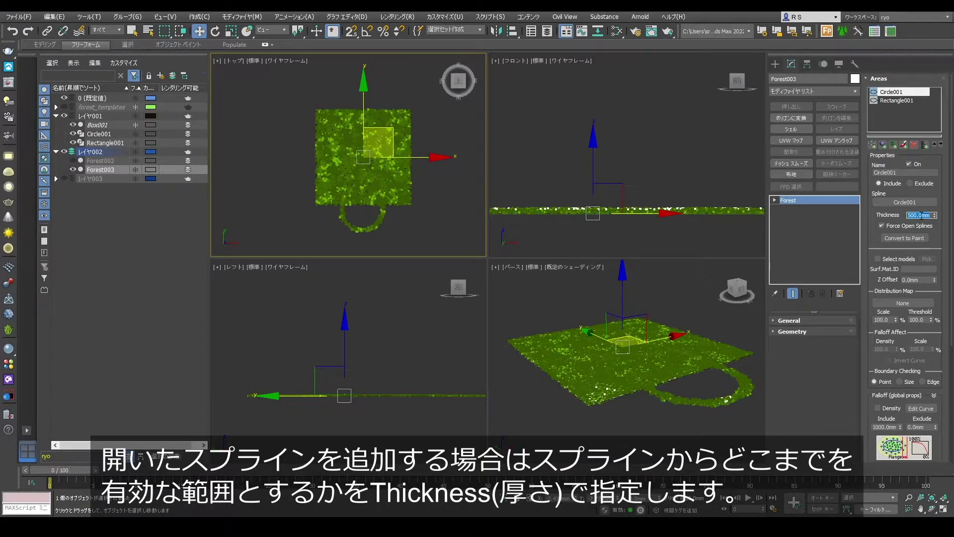
pyautogui.moveTo(934, 215)
pyautogui.mouseDown()
pyautogui.moveTo(936, 140)
pyautogui.moveTo(932, 154)
pyautogui.mouseUp()
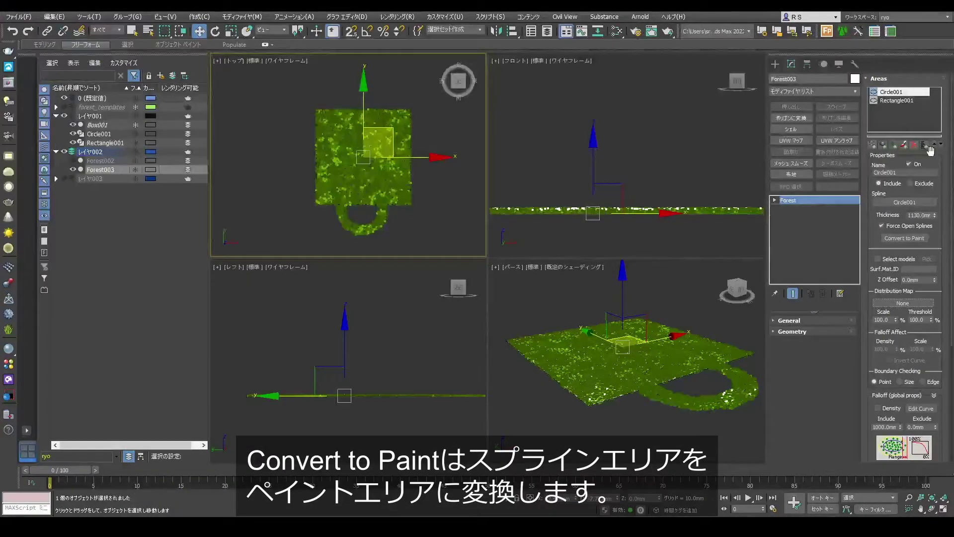
# Turn off Force Open Splines on Circle001 and raise its distribution map scale to 127%
pyautogui.click(894, 228)
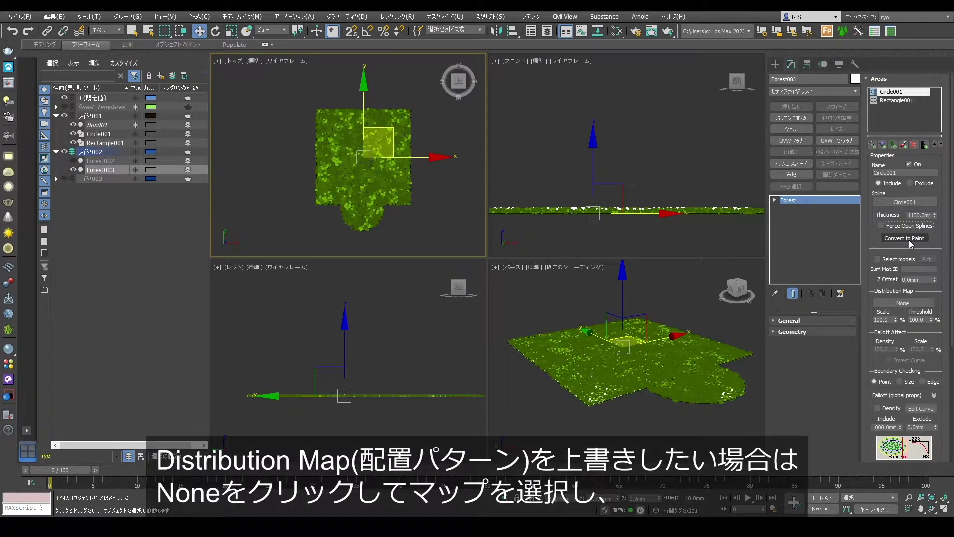
pyautogui.click(903, 303)
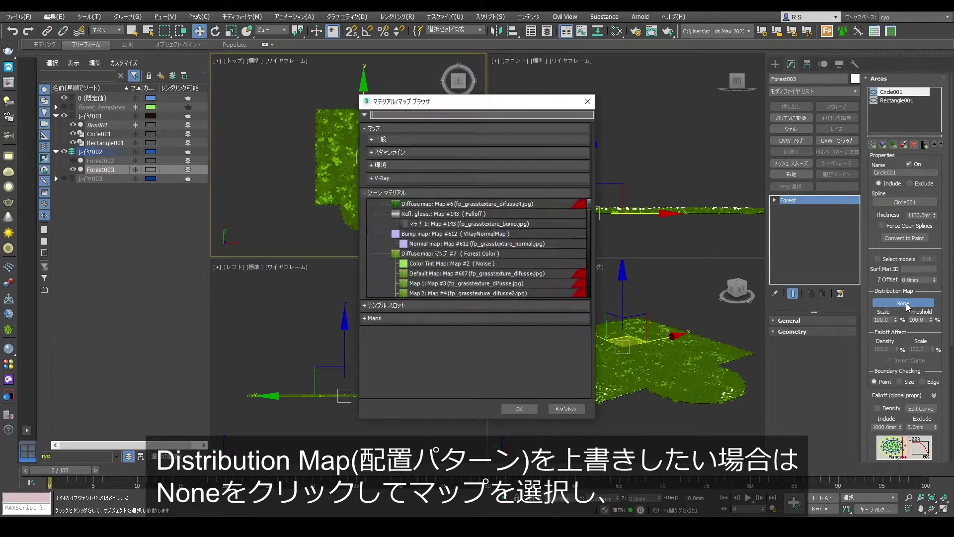
pyautogui.click(558, 410)
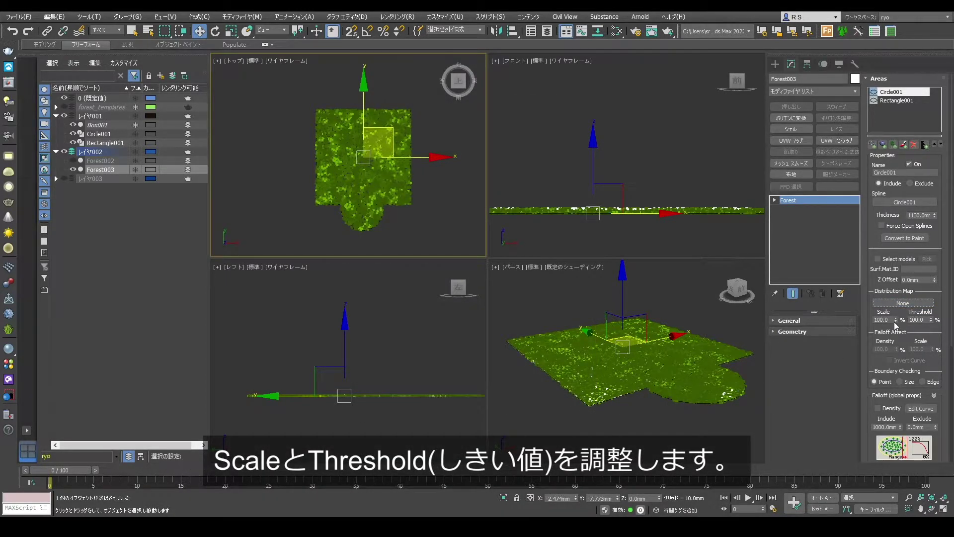
pyautogui.moveTo(895, 319)
pyautogui.mouseDown()
pyautogui.moveTo(883, 298)
pyautogui.moveTo(889, 308)
pyautogui.mouseUp()
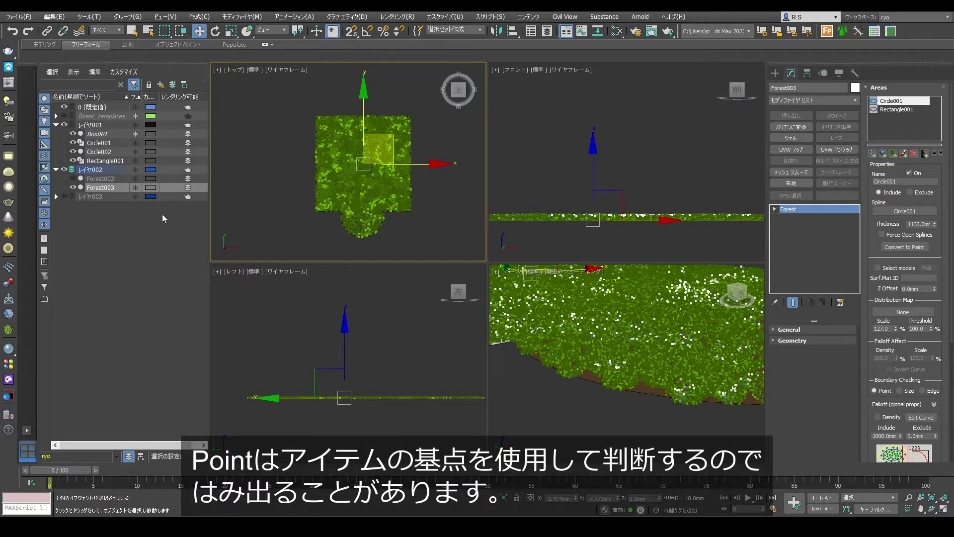
# Render with V-Ray and change Circle001's boundary checking from Point through Size to Edge
pyautogui.click(6, 84)
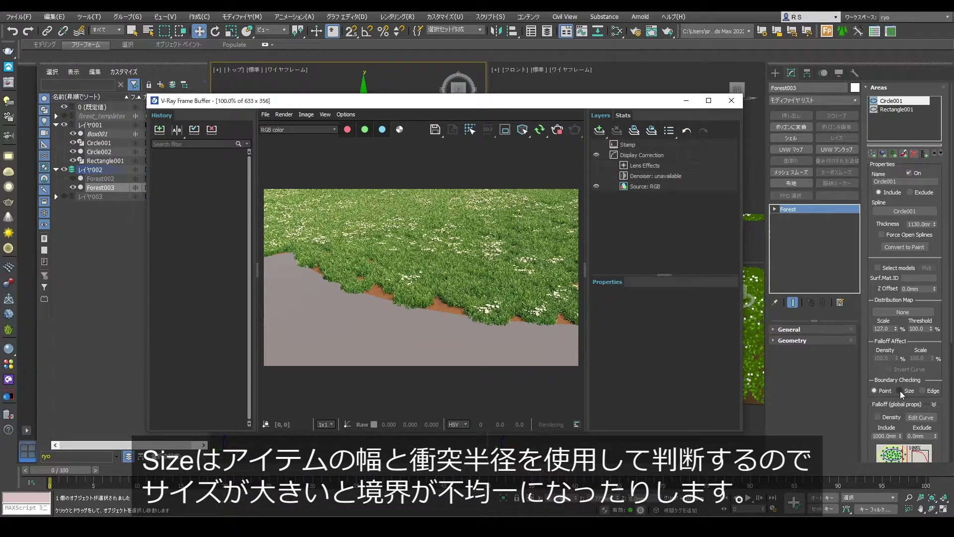
pyautogui.click(900, 391)
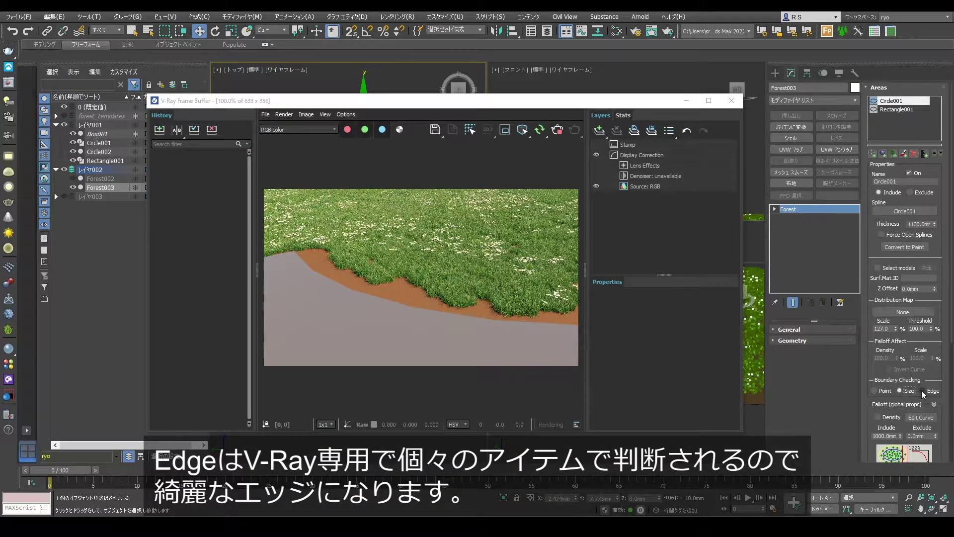
pyautogui.click(922, 390)
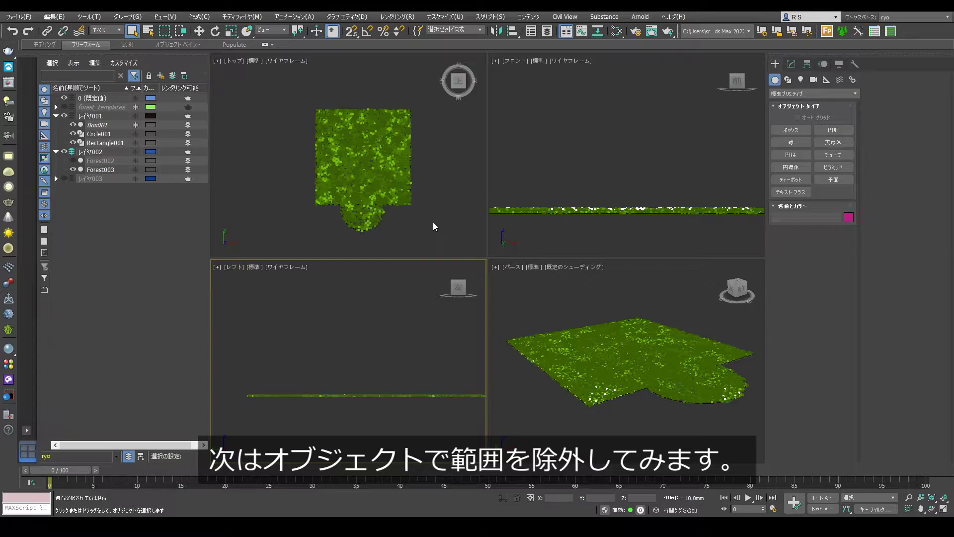
# Draw Box002 on the grass near the rectangle's centre, then reselect Forest003
pyautogui.click(789, 130)
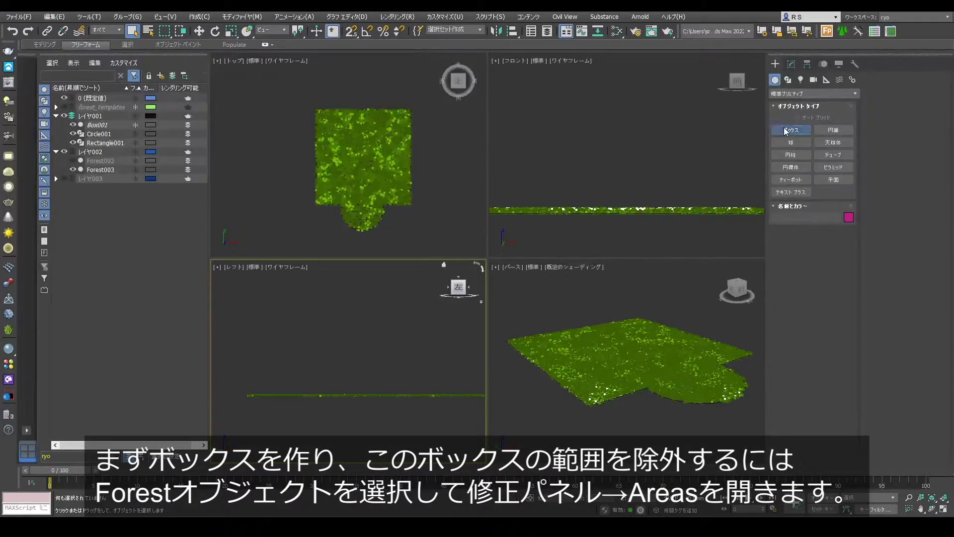
pyautogui.moveTo(371, 131); pyautogui.dragTo(398, 185)
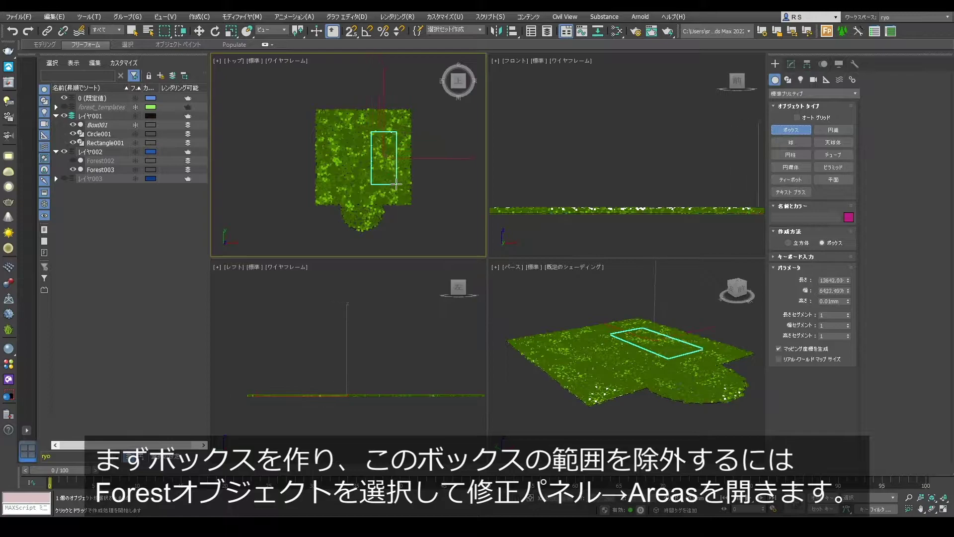
pyautogui.click(399, 174)
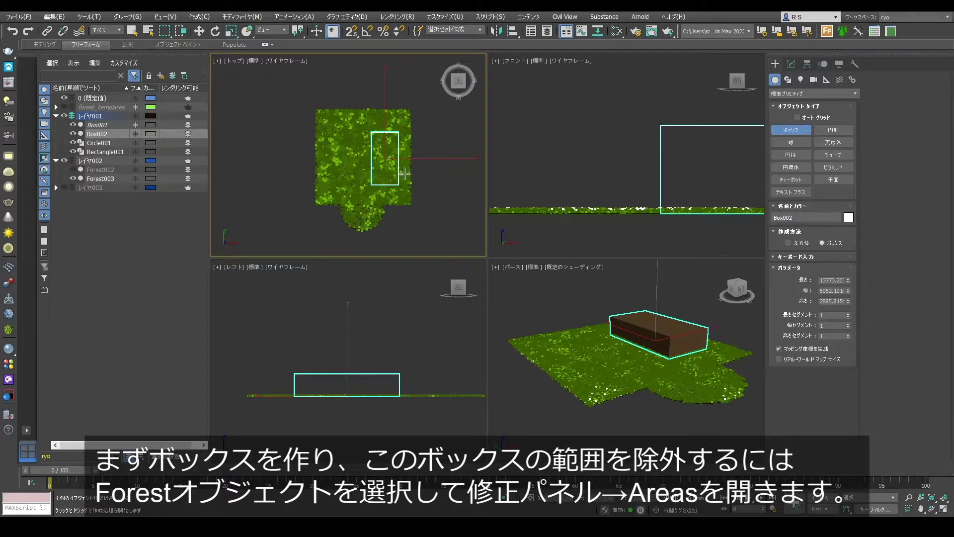
pyautogui.rightClick(439, 177)
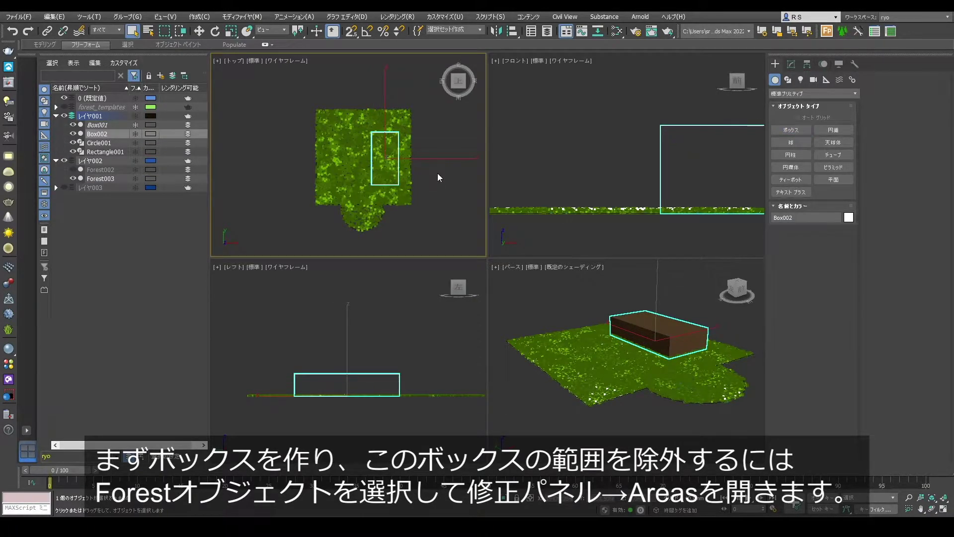
pyautogui.click(100, 180)
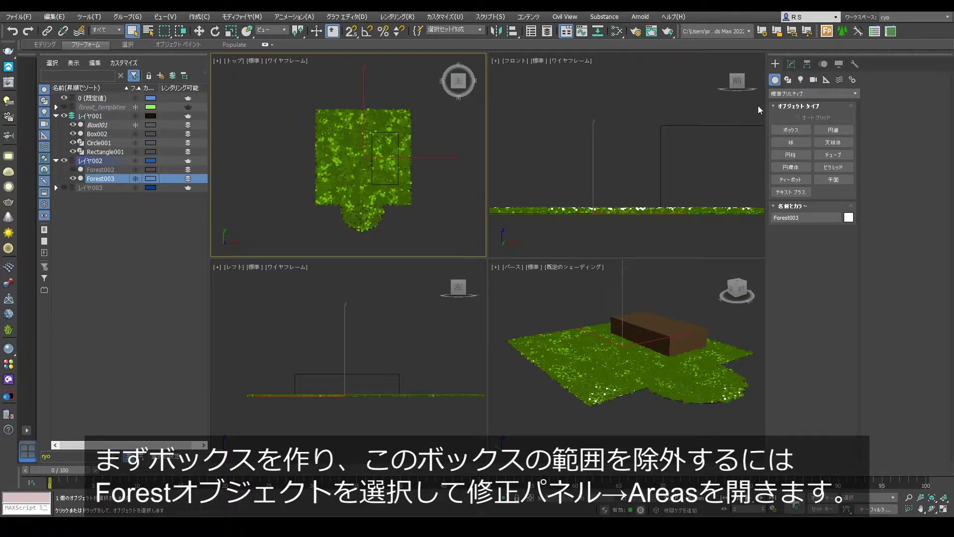
# Add Box002 as an Exclude object area on Forest003 and hide the box
pyautogui.click(790, 64)
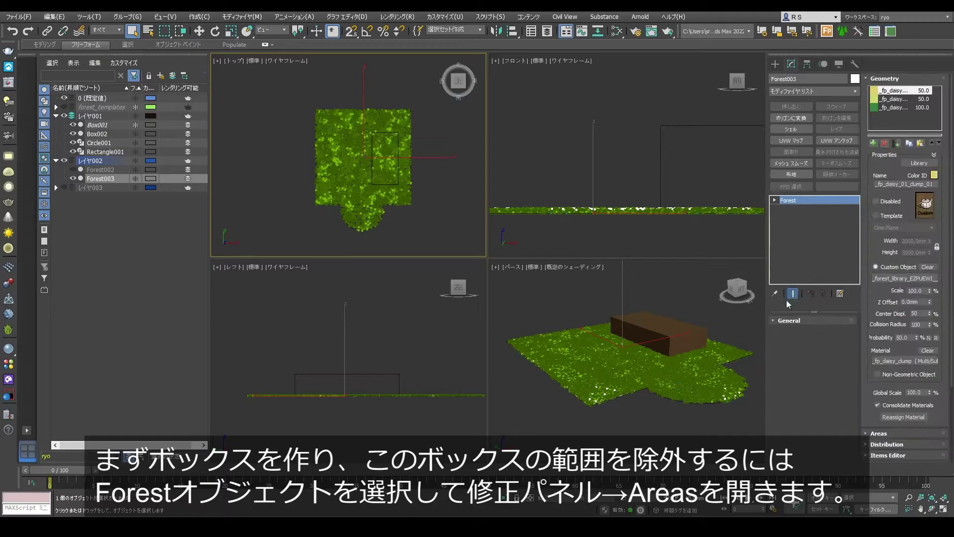
pyautogui.click(883, 79)
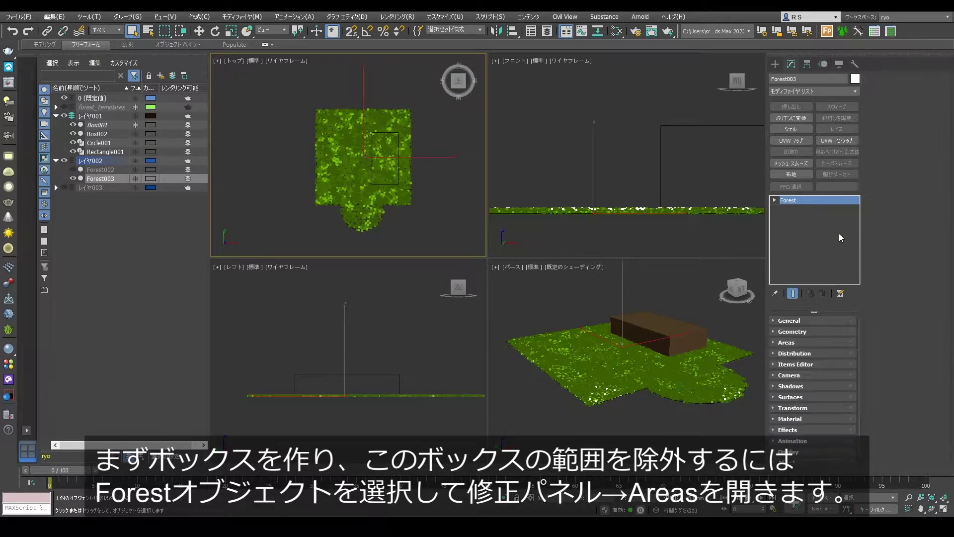
pyautogui.click(790, 342)
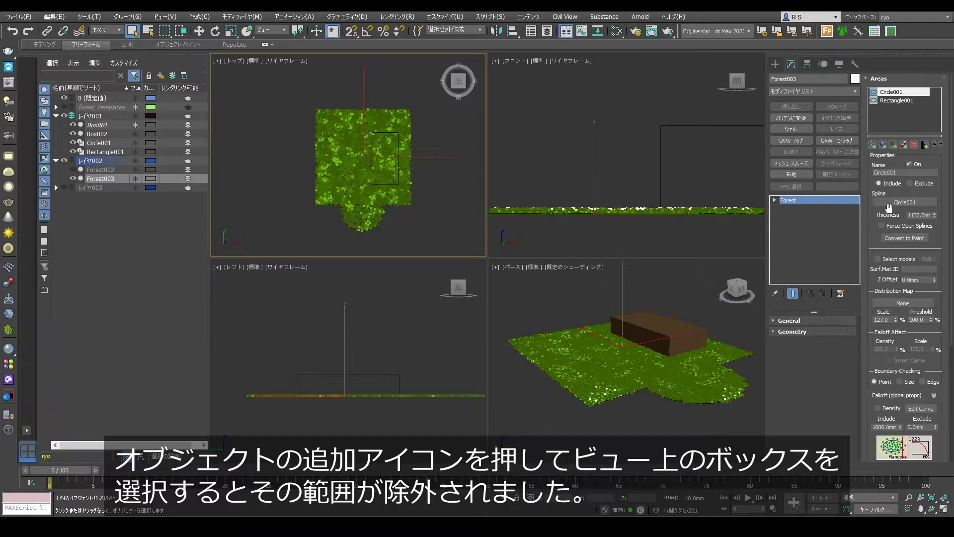
pyautogui.click(883, 145)
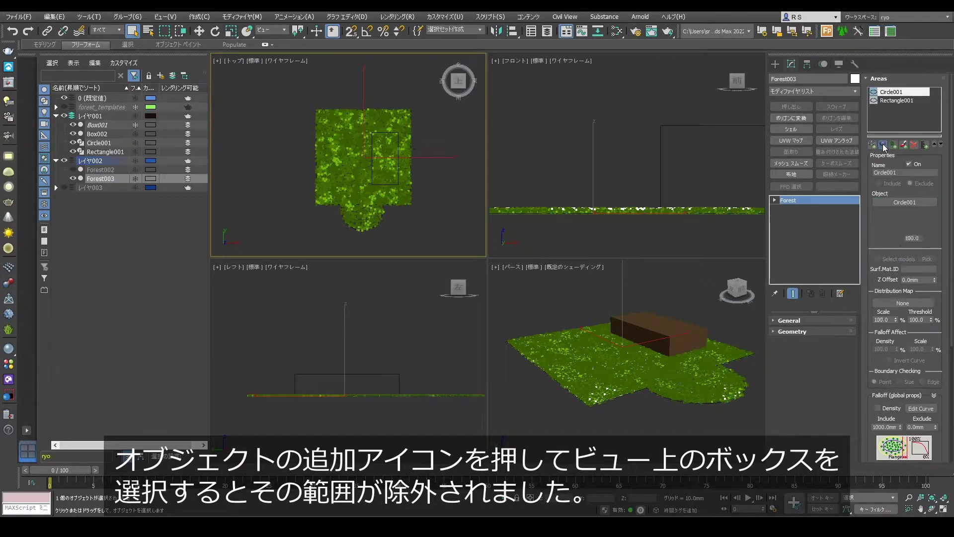
pyautogui.click(395, 183)
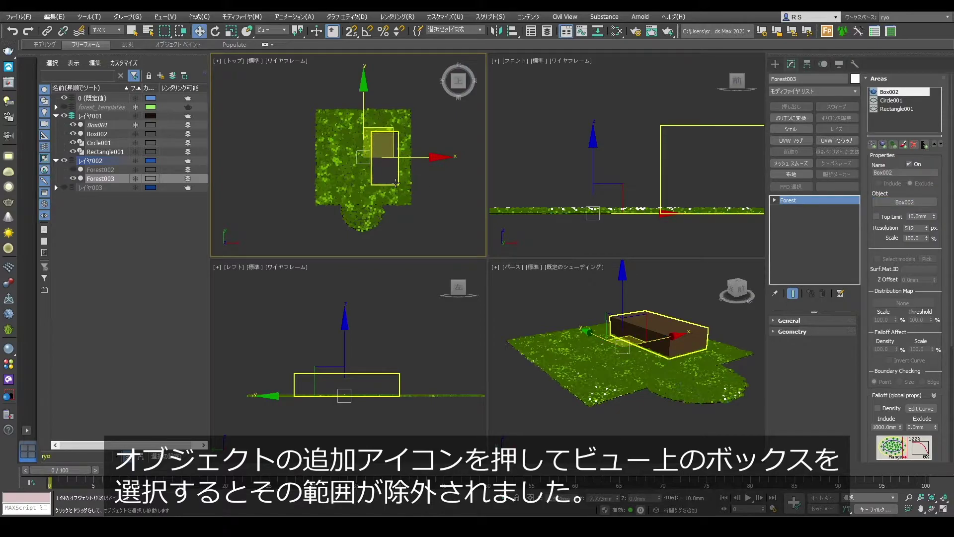
pyautogui.click(73, 134)
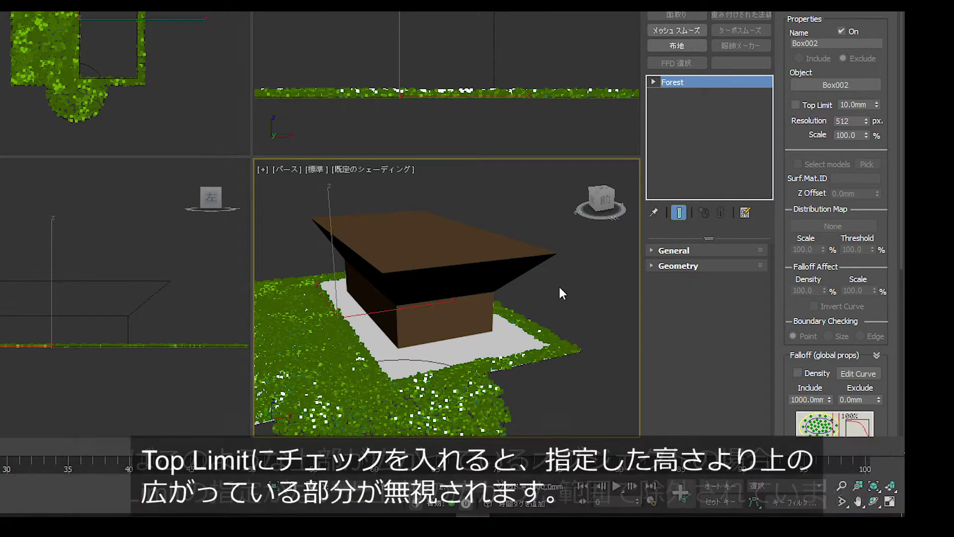
# Enable Top Limit on the Box002 area and raise its scale from 100 to 119
pyautogui.click(794, 105)
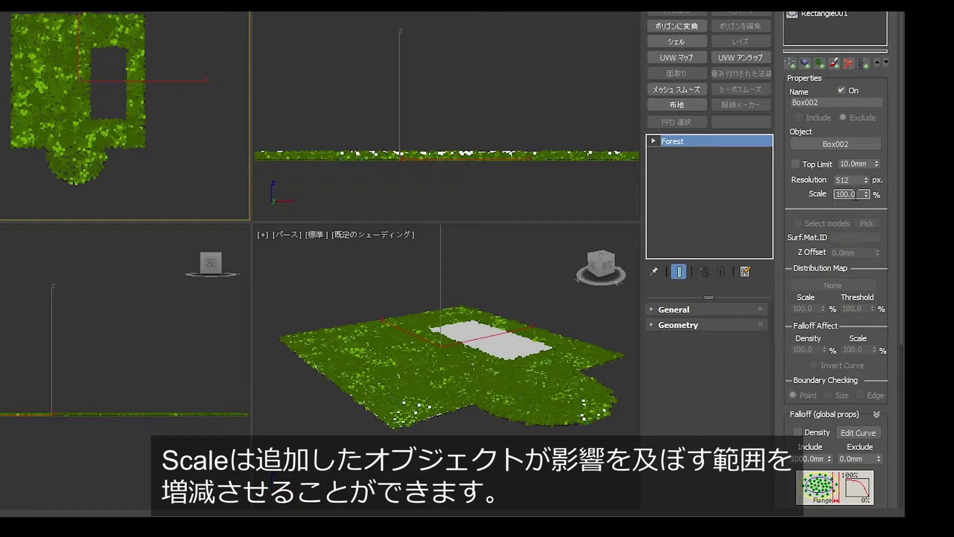
pyautogui.moveTo(866, 194); pyautogui.dragTo(861, 178)
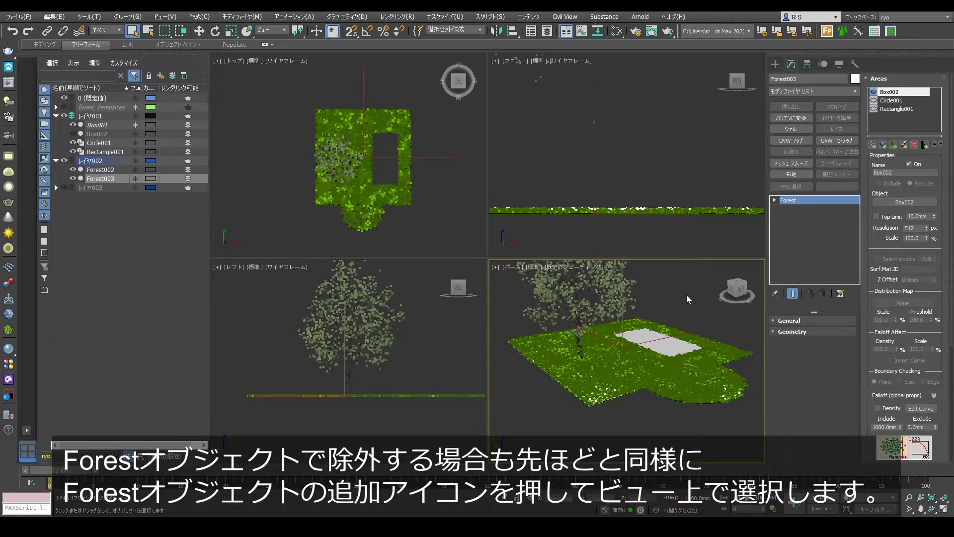
# Add the Forest002 tree as a grass-excluding area scaled down to 36%
pyautogui.click(894, 144)
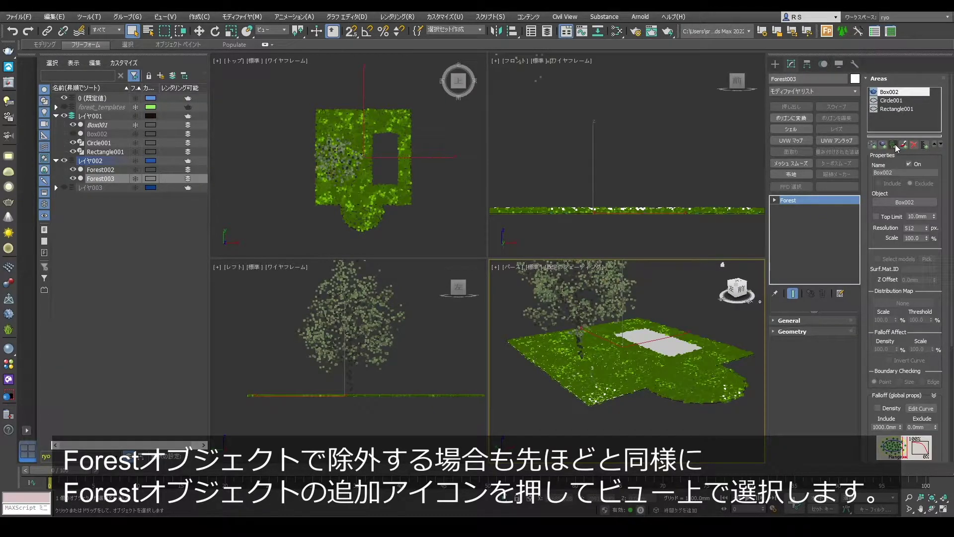
pyautogui.click(619, 279)
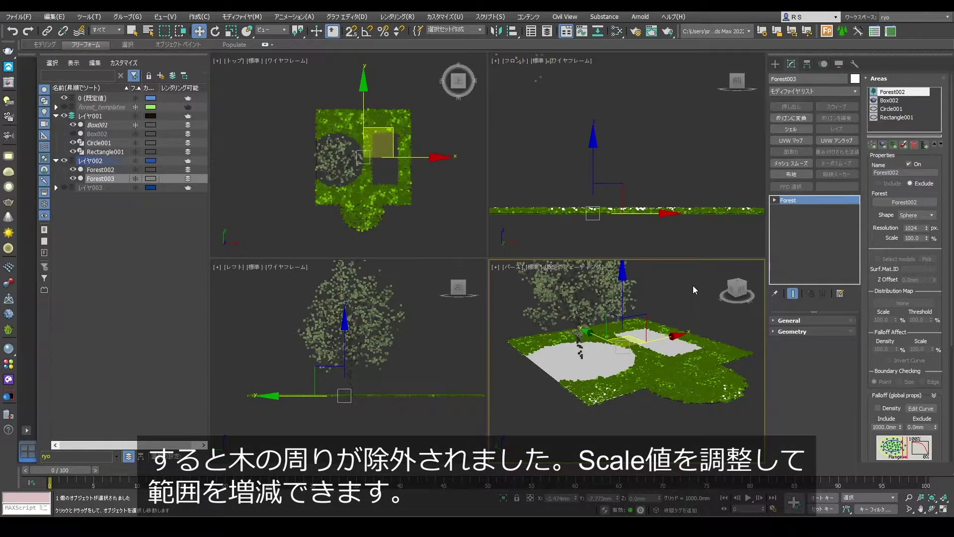
pyautogui.click(926, 240)
pyautogui.moveTo(927, 242); pyautogui.dragTo(931, 270)
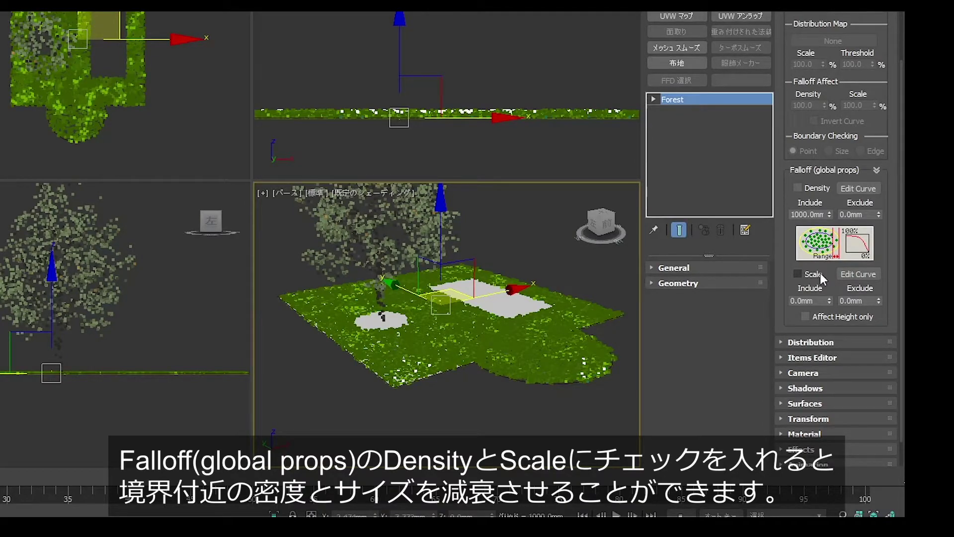
# Enable density falloff, trying a larger Include distance before resetting it to 0
pyautogui.click(799, 188)
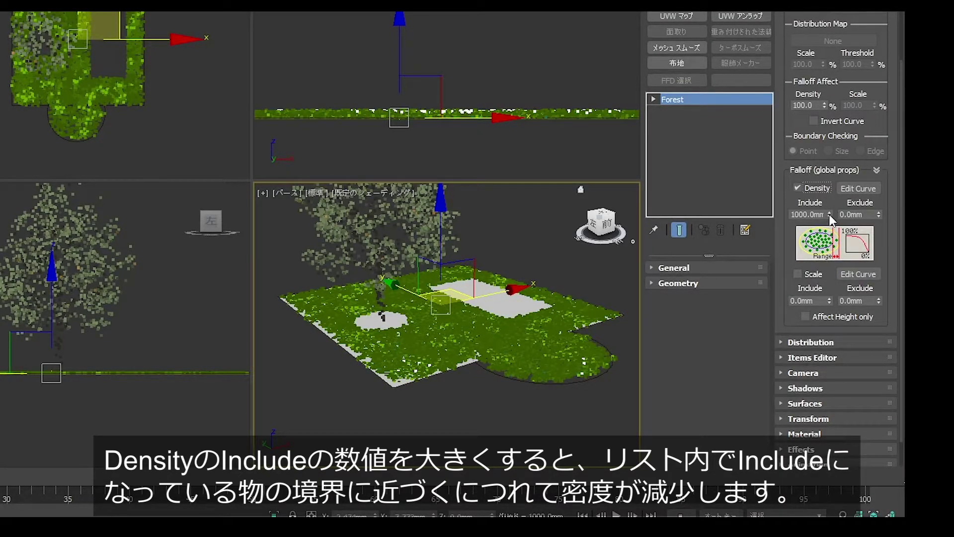
pyautogui.moveTo(829, 217); pyautogui.dragTo(827, 48)
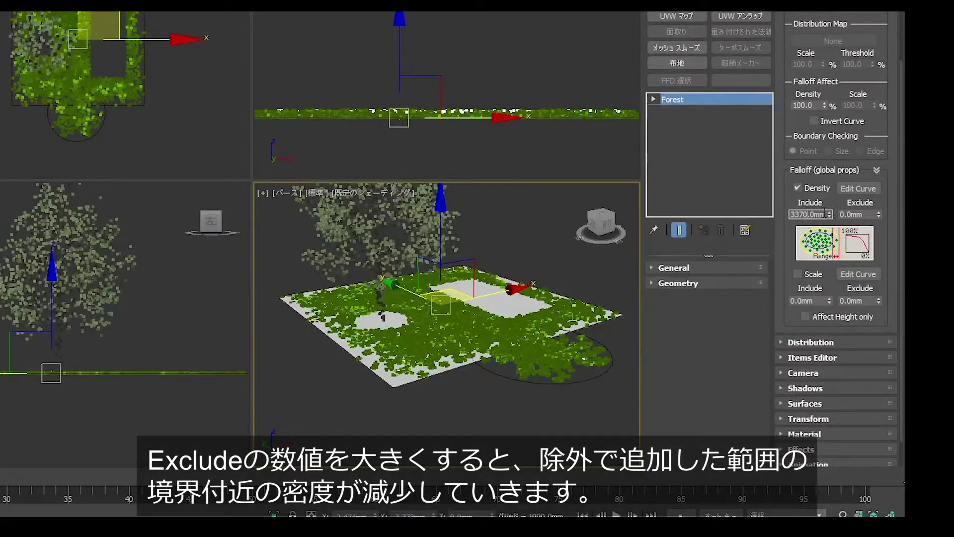
pyautogui.rightClick(829, 214)
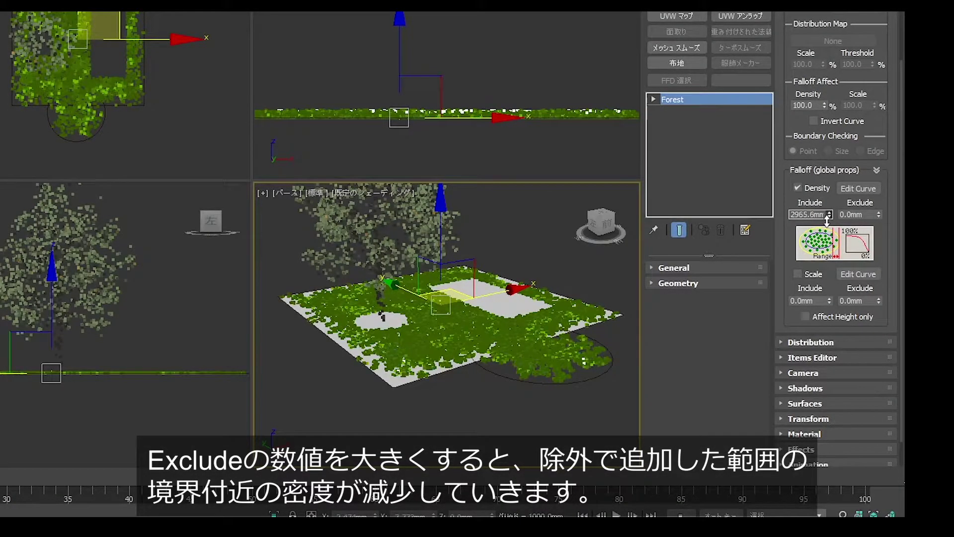
# Set the Exclude falloff distance to 2700 mm, enable scale falloff, and show the density curve
pyautogui.doubleClick(867, 214)
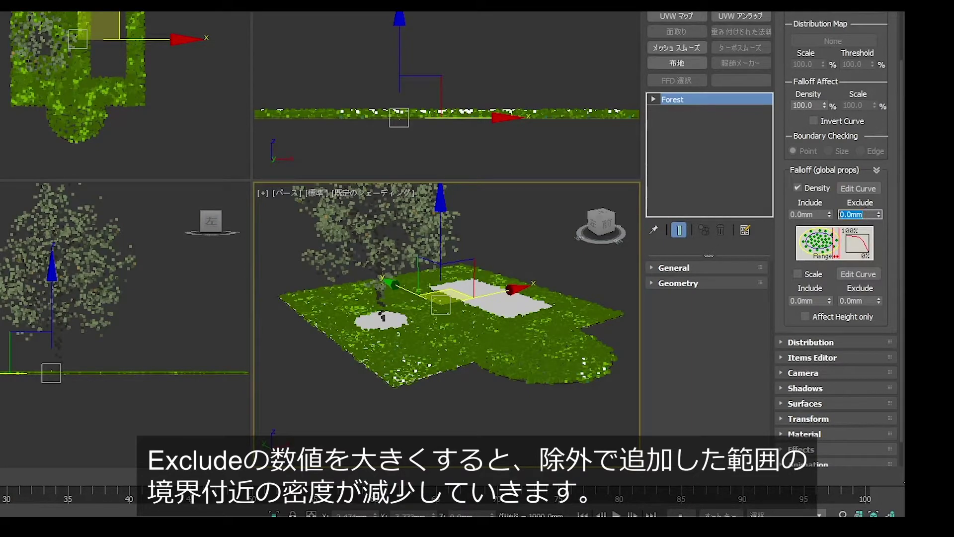
pyautogui.write('1000')
pyautogui.press('Return')
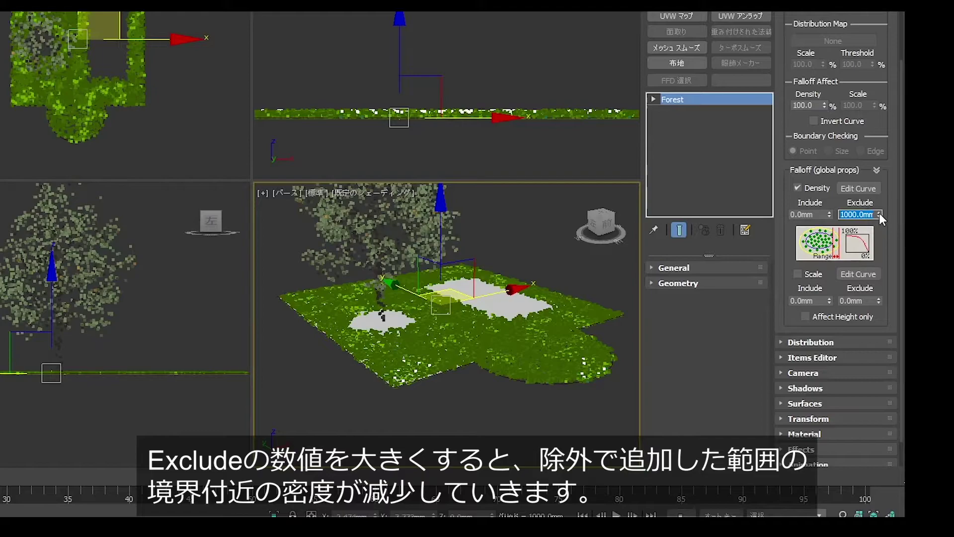
pyautogui.moveTo(878, 214); pyautogui.dragTo(891, 147)
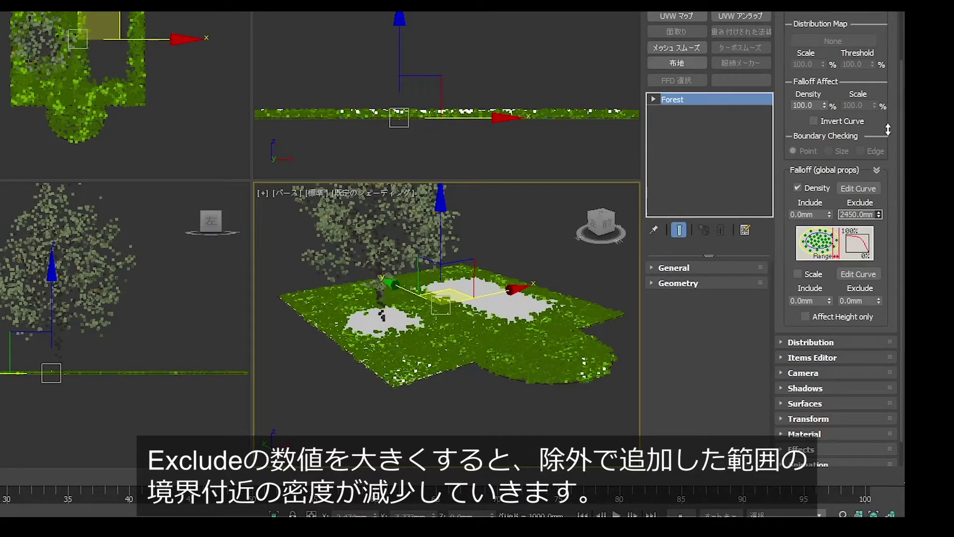
pyautogui.moveTo(891, 147); pyautogui.dragTo(889, 94)
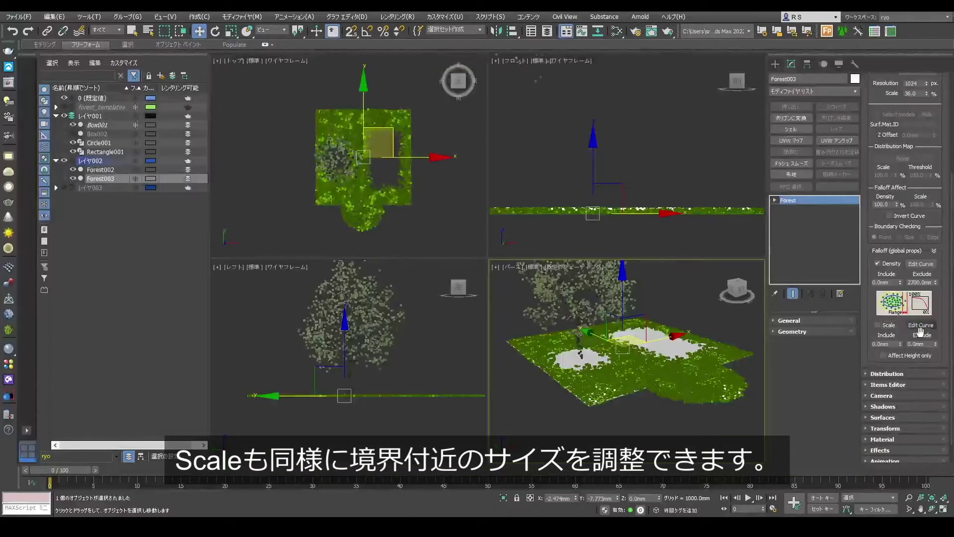
pyautogui.click(877, 325)
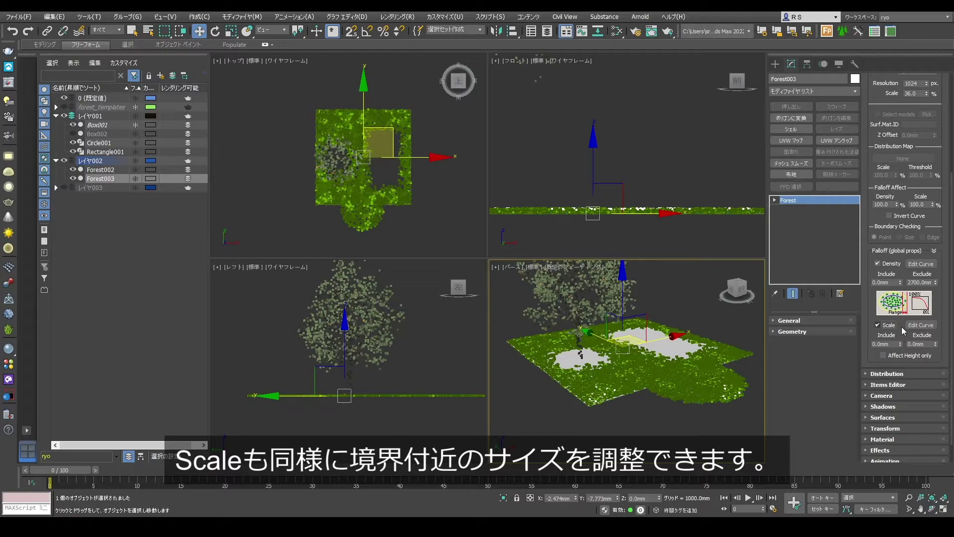
pyautogui.click(926, 267)
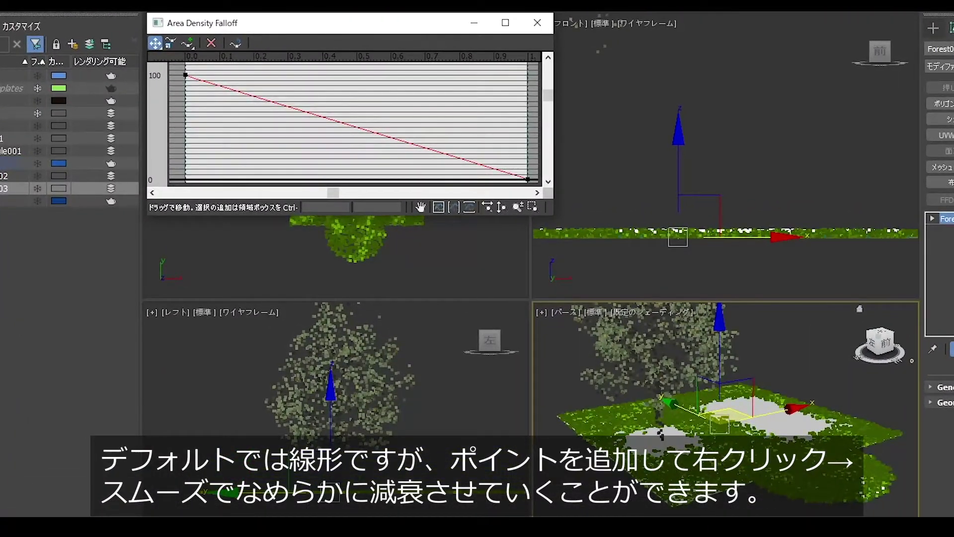
# Add a Bezier-smooth middle point to the density falloff curve and bend it into a steep drop
pyautogui.click(182, 44)
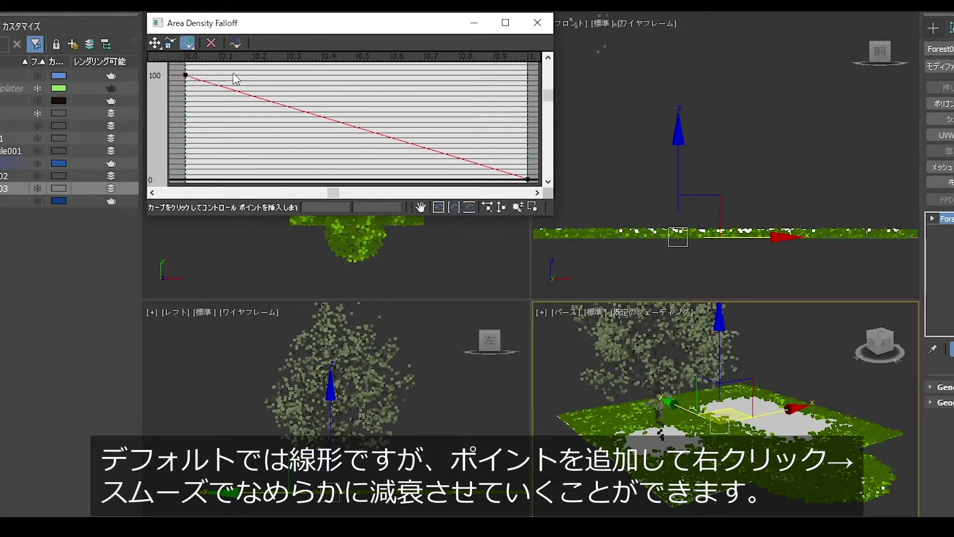
pyautogui.click(337, 122)
pyautogui.click(155, 43)
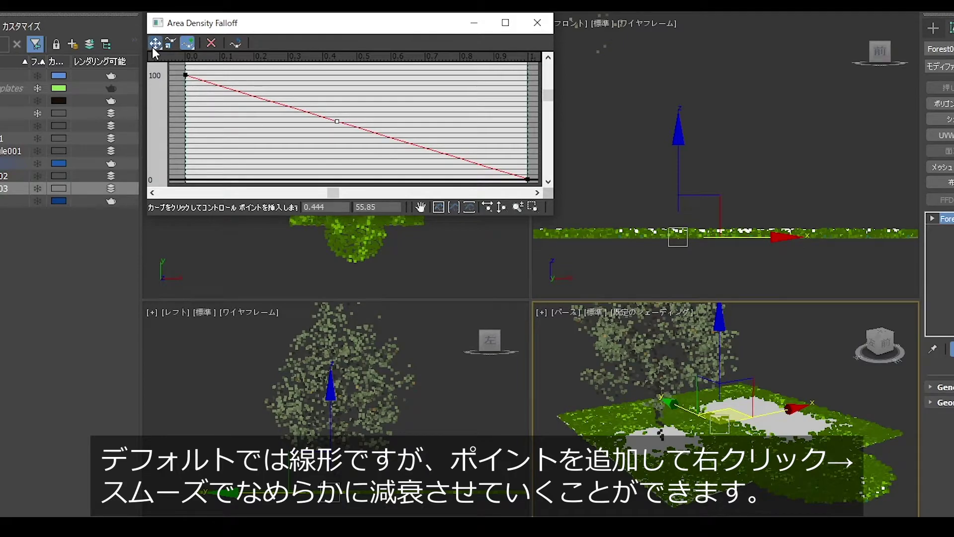
pyautogui.moveTo(336, 121); pyautogui.dragTo(395, 100)
pyautogui.rightClick(395, 100)
pyautogui.click(454, 124)
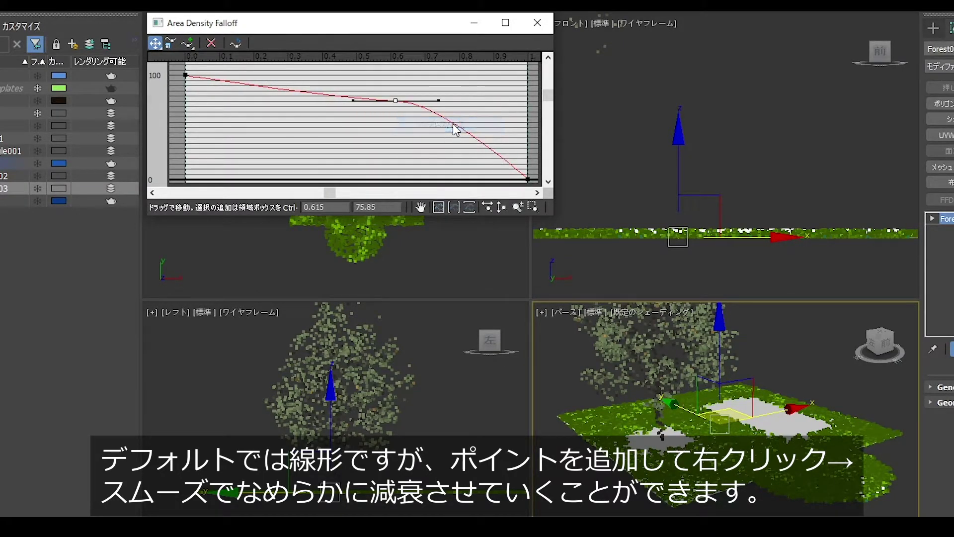
pyautogui.moveTo(437, 100); pyautogui.dragTo(445, 127)
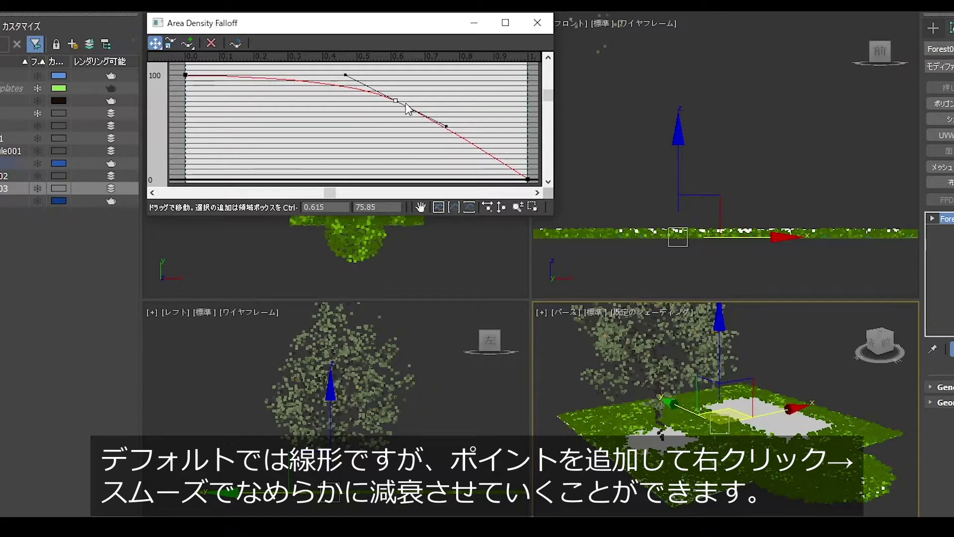
pyautogui.moveTo(395, 101)
pyautogui.mouseDown()
pyautogui.moveTo(469, 102)
pyautogui.moveTo(245, 153)
pyautogui.mouseUp()
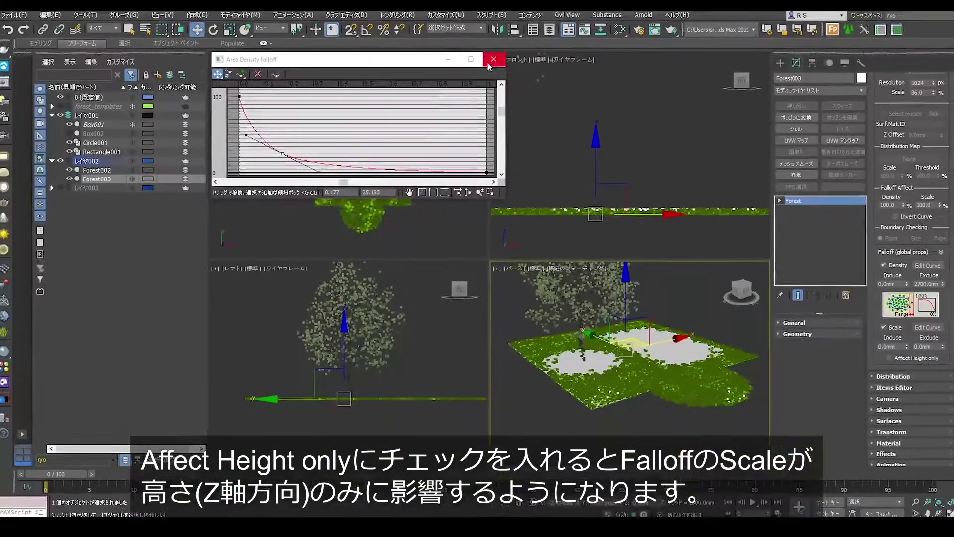
pyautogui.click(488, 60)
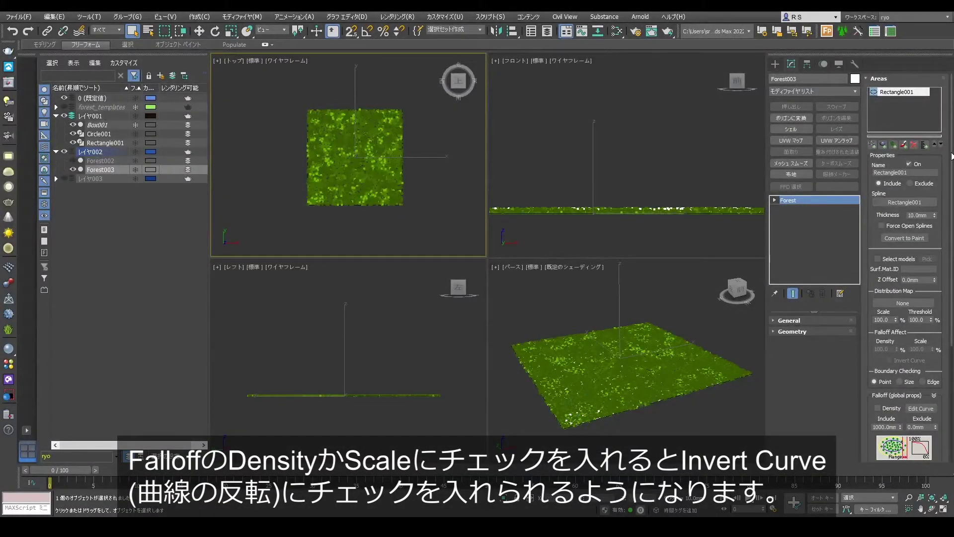
# Enable Density falloff with Invert Curve and tune the Density Include distance for a grass border
pyautogui.scroll(-5, 893, 266)
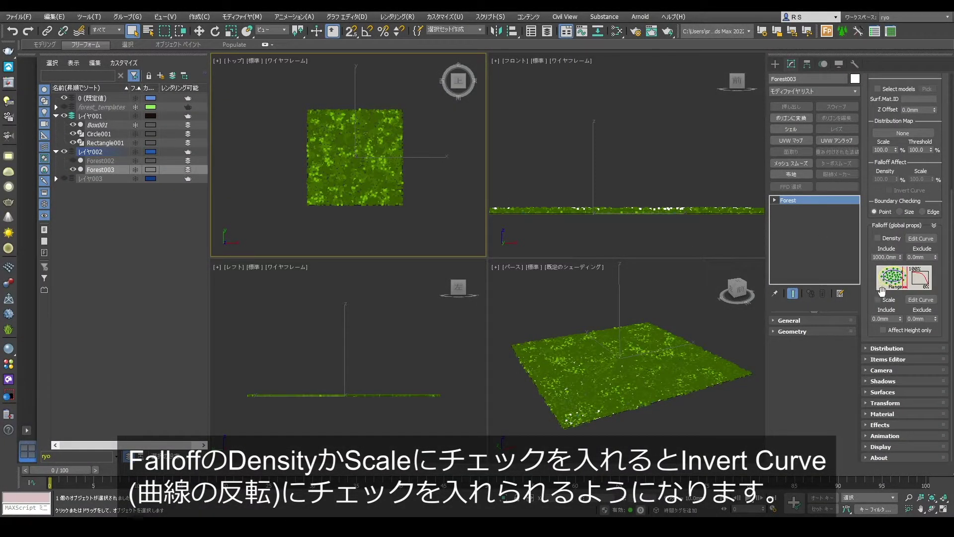
pyautogui.click(878, 239)
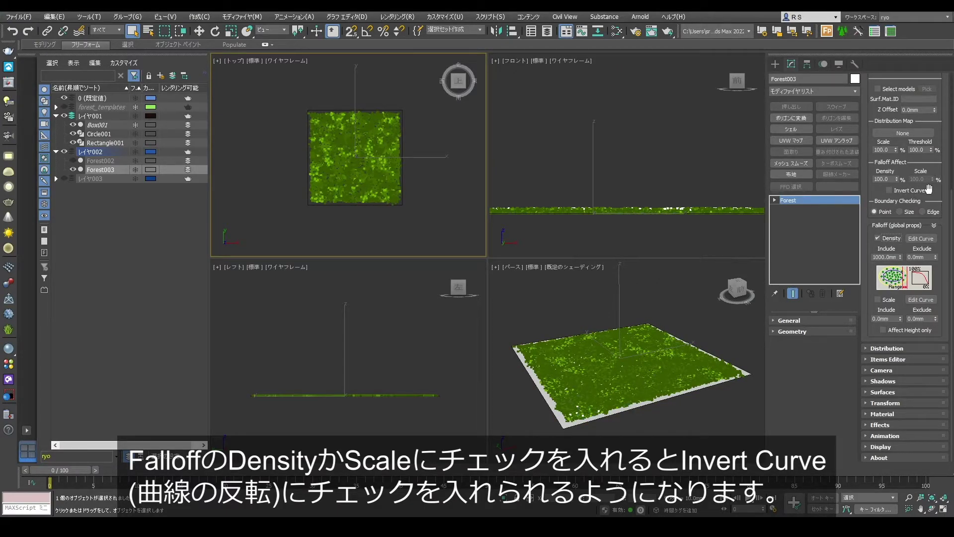
pyautogui.click(889, 191)
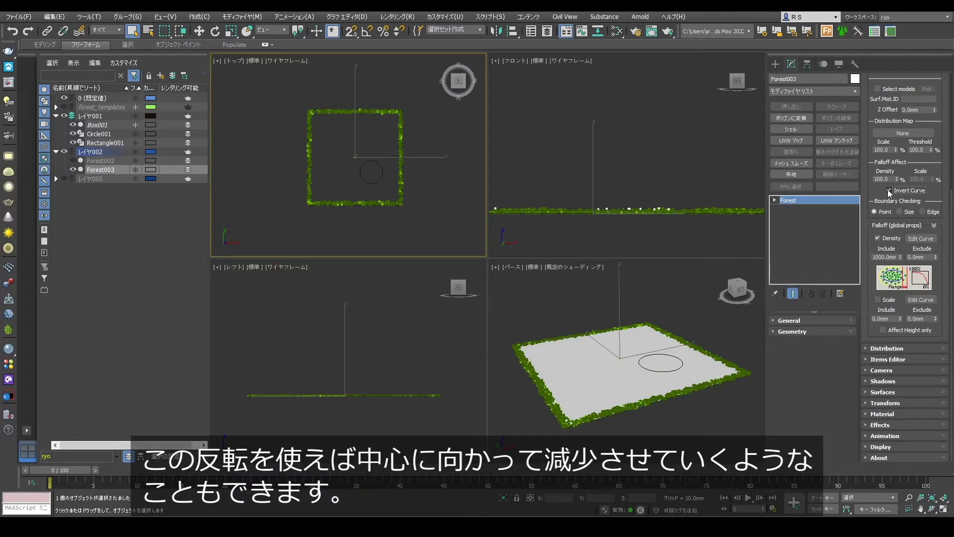
pyautogui.moveTo(902, 259); pyautogui.dragTo(899, 102)
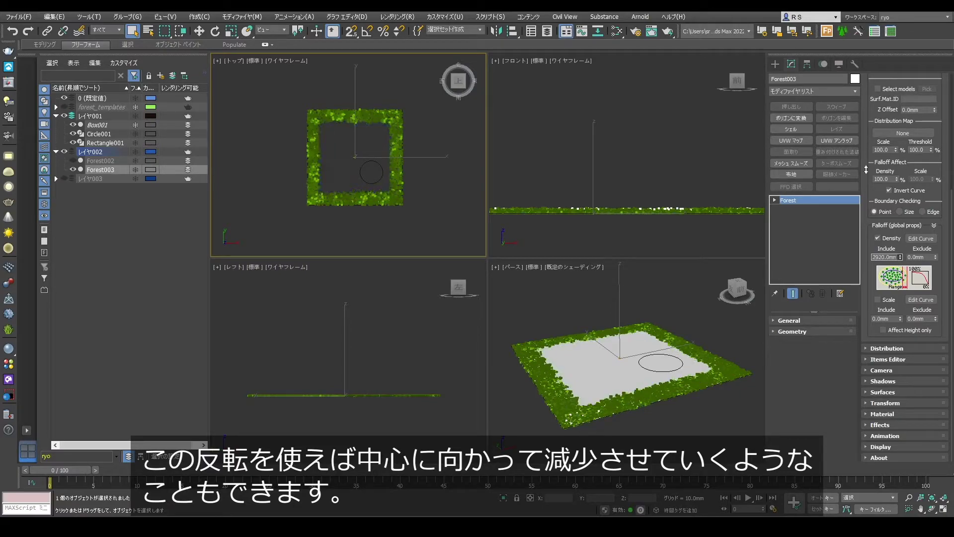
pyautogui.moveTo(899, 102); pyautogui.dragTo(881, 165)
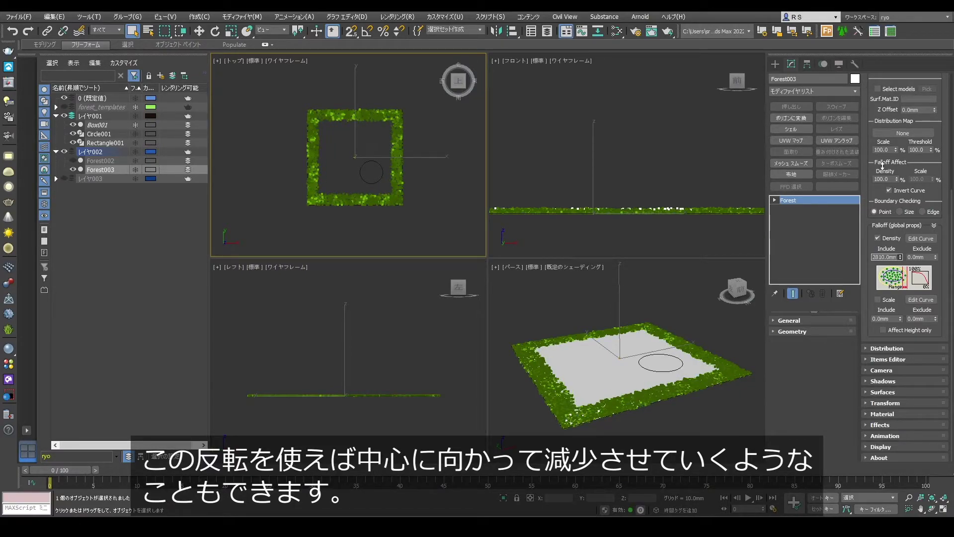
# Add Circle001 as a new spline area set to Exclude
pyautogui.press('w')
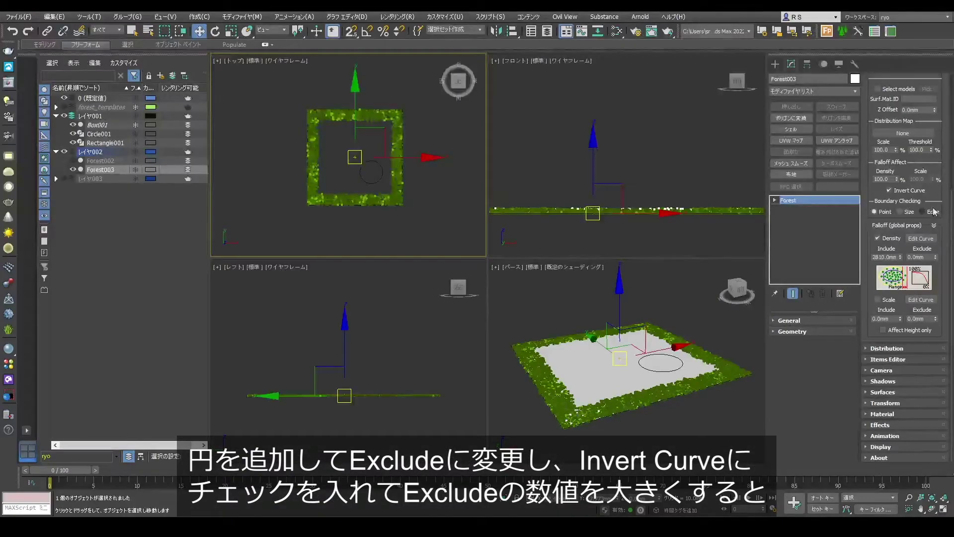
pyautogui.scroll(3, 904, 248)
pyautogui.scroll(1, 904, 268)
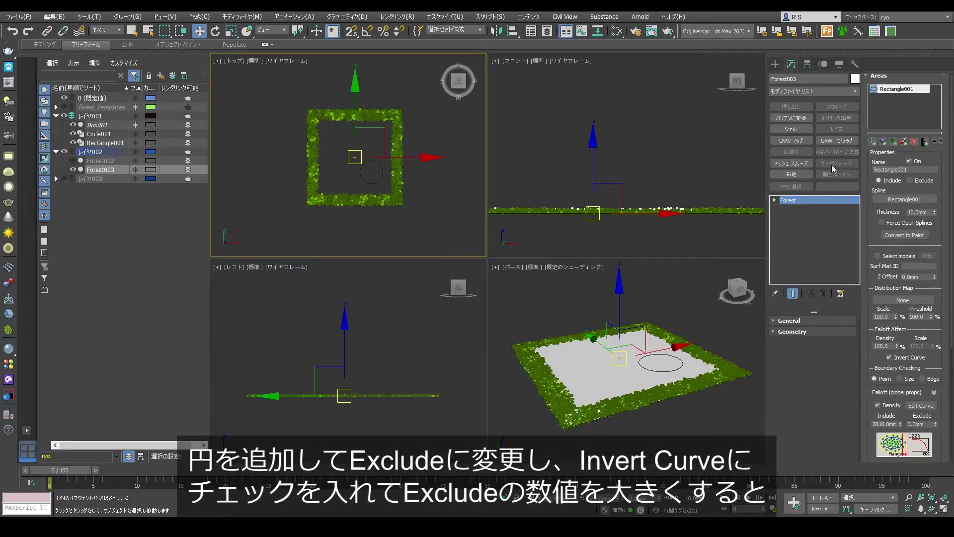
pyautogui.click(873, 143)
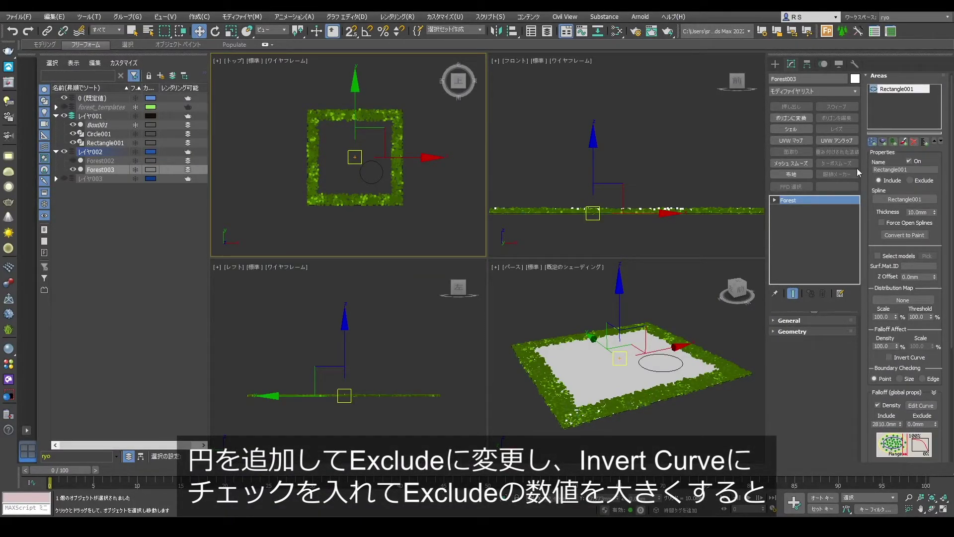
pyautogui.click(380, 176)
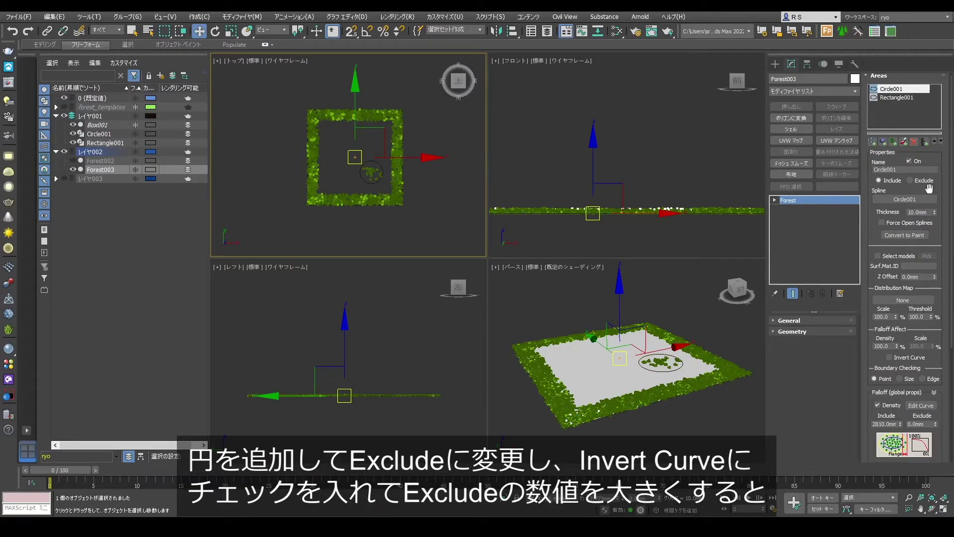
pyautogui.click(922, 182)
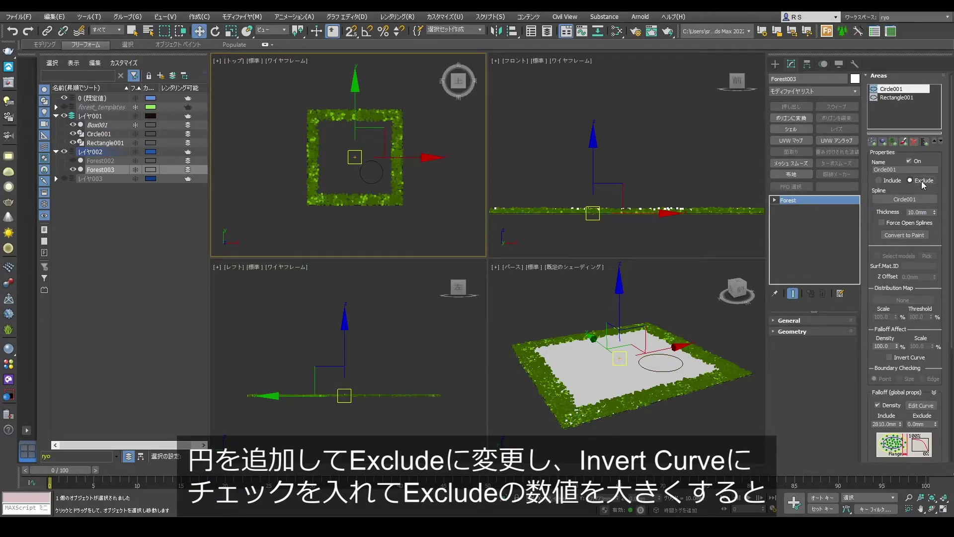
# Set the circle's Exclude falloff to 1000mm, then widen it to about 1300mm
pyautogui.scroll(-2, 918, 386)
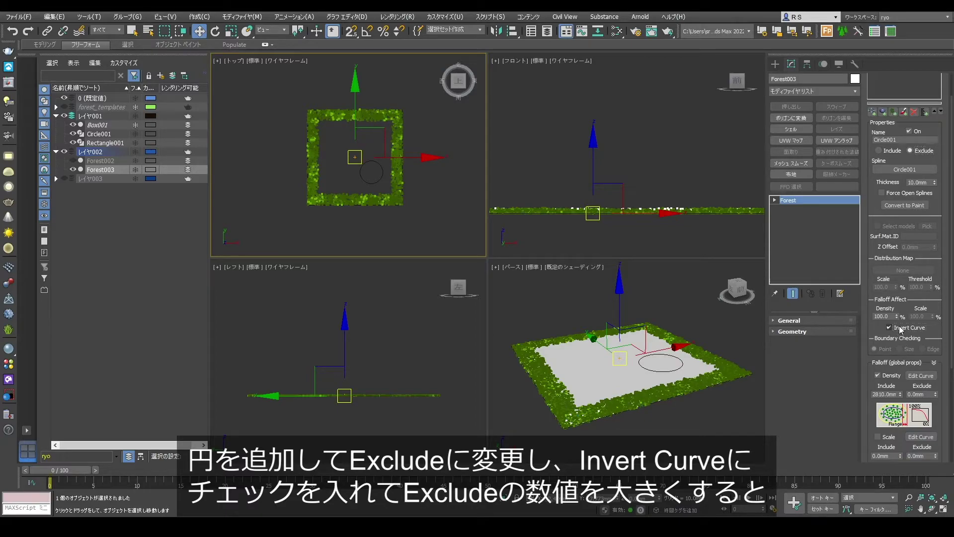
pyautogui.doubleClick(919, 395)
pyautogui.write('1000')
pyautogui.press('Return')
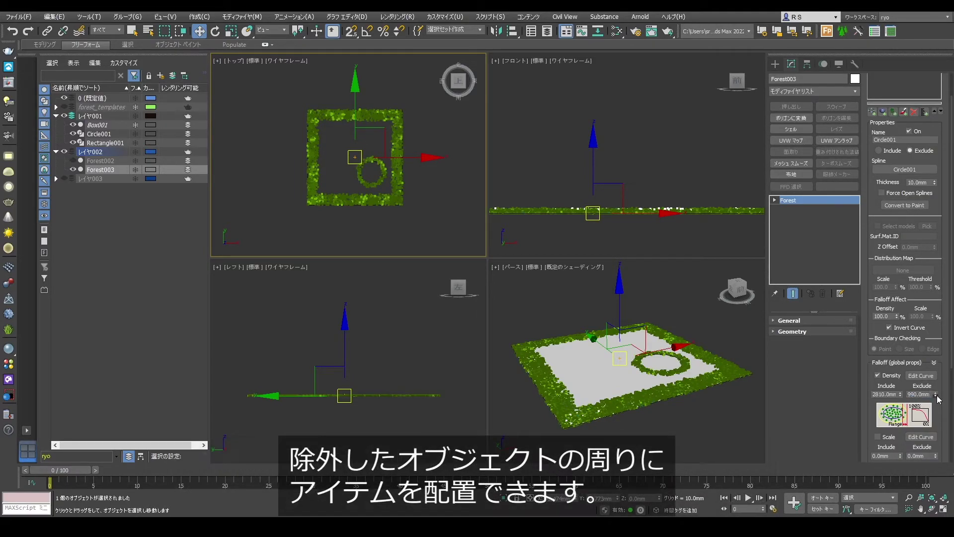
pyautogui.moveTo(937, 396)
pyautogui.mouseDown()
pyautogui.moveTo(938, 366)
pyautogui.moveTo(939, 380)
pyautogui.mouseUp()
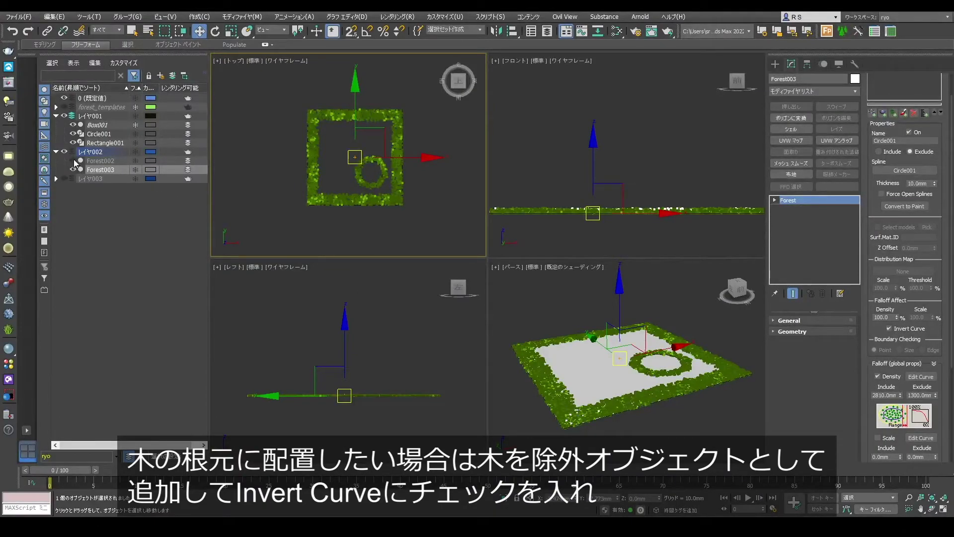
# Add the tree Forest002 as an inverted area at scale 4.0, widening Exclude and shrinking Include falloff
pyautogui.click(74, 160)
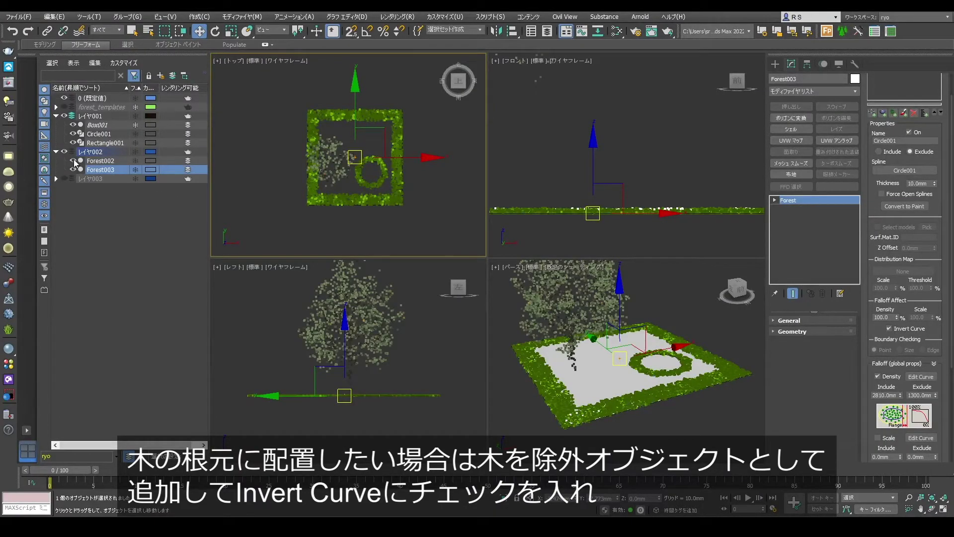
pyautogui.click(892, 112)
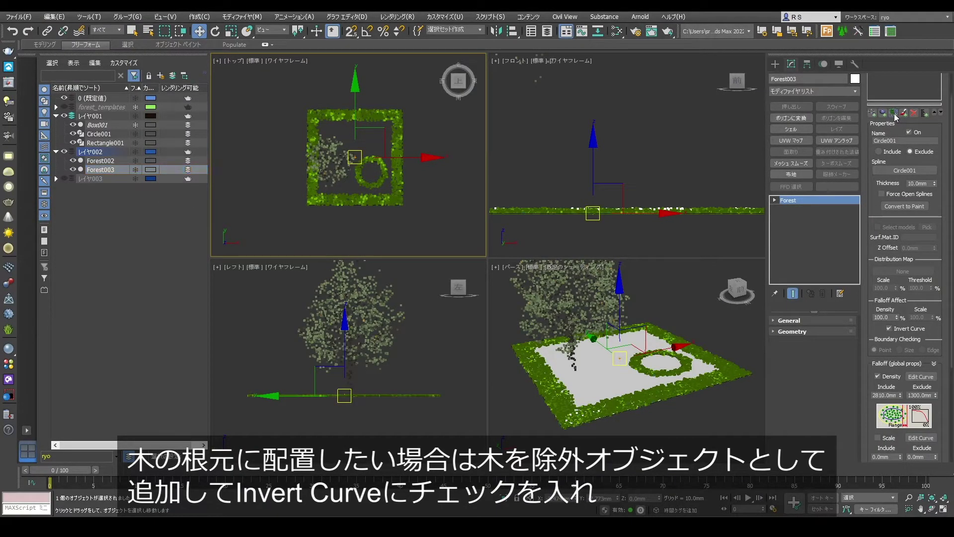
pyautogui.click(335, 160)
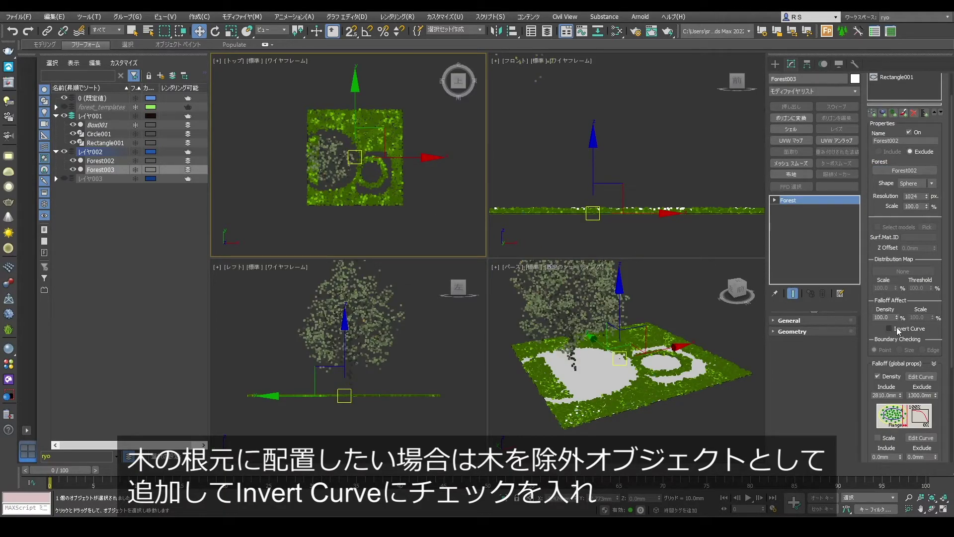
pyautogui.click(889, 329)
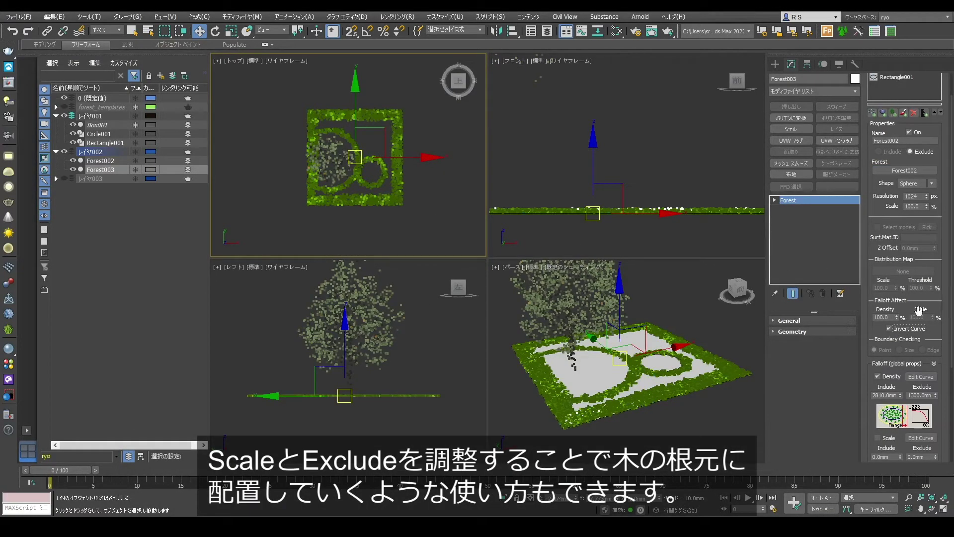
pyautogui.moveTo(926, 209); pyautogui.dragTo(923, 255)
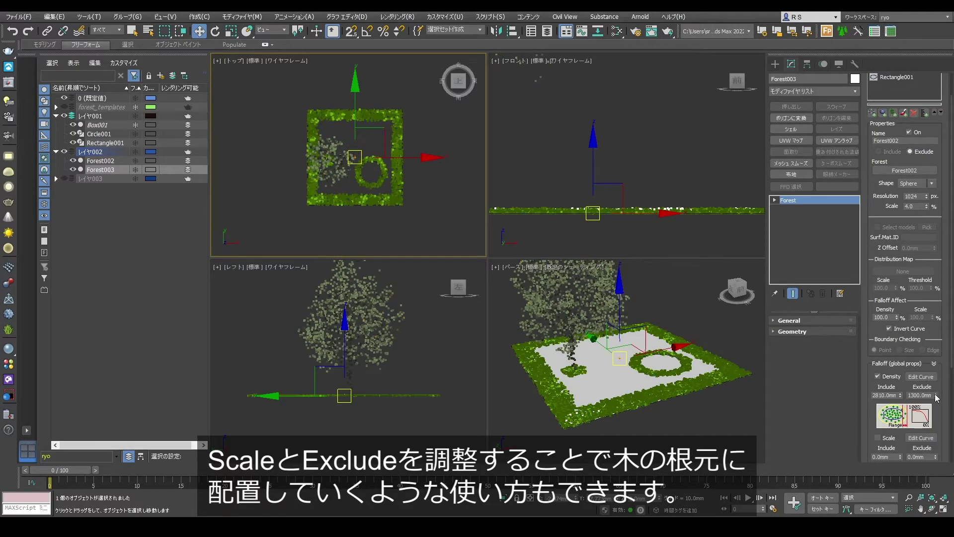
pyautogui.moveTo(936, 396); pyautogui.dragTo(943, 351)
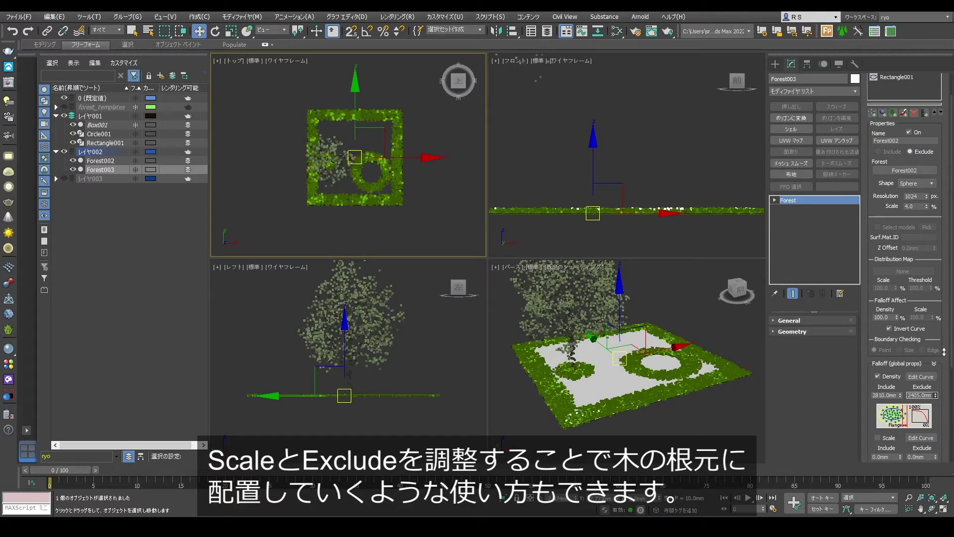
pyautogui.moveTo(900, 395); pyautogui.dragTo(900, 427)
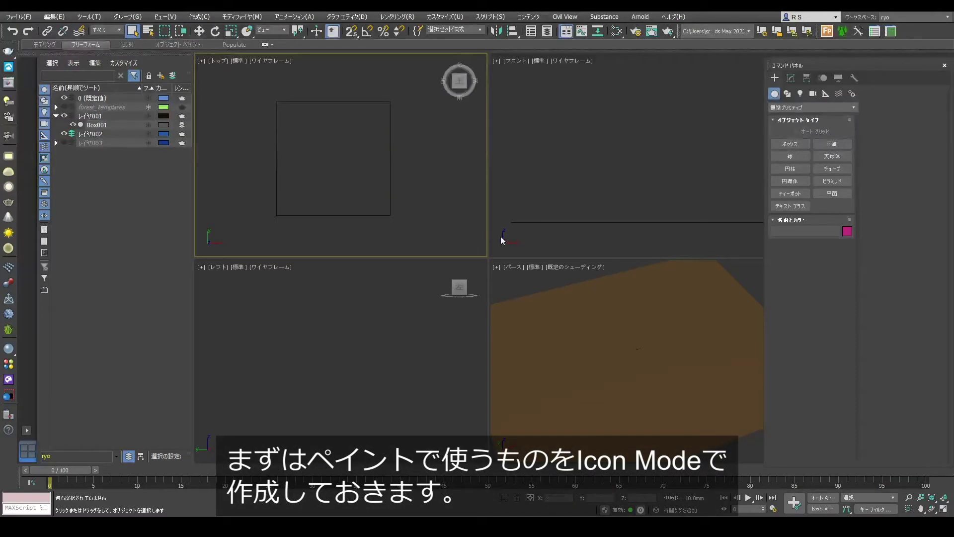
# Create a Forest Pro icon in the Top view loaded with the Wild grass 07 model
pyautogui.click(823, 33)
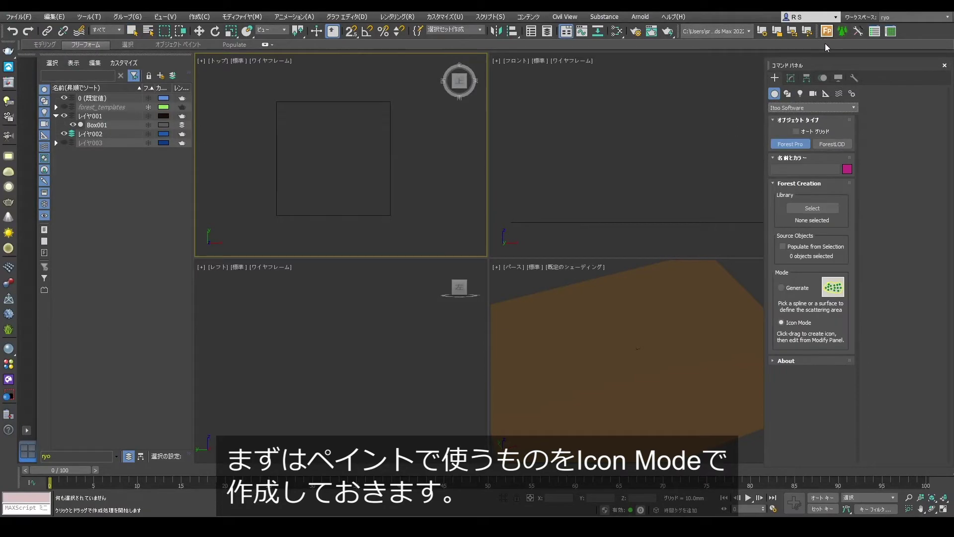
pyautogui.click(813, 209)
pyautogui.scroll(-5, 475, 174)
pyautogui.scroll(-1, 455, 192)
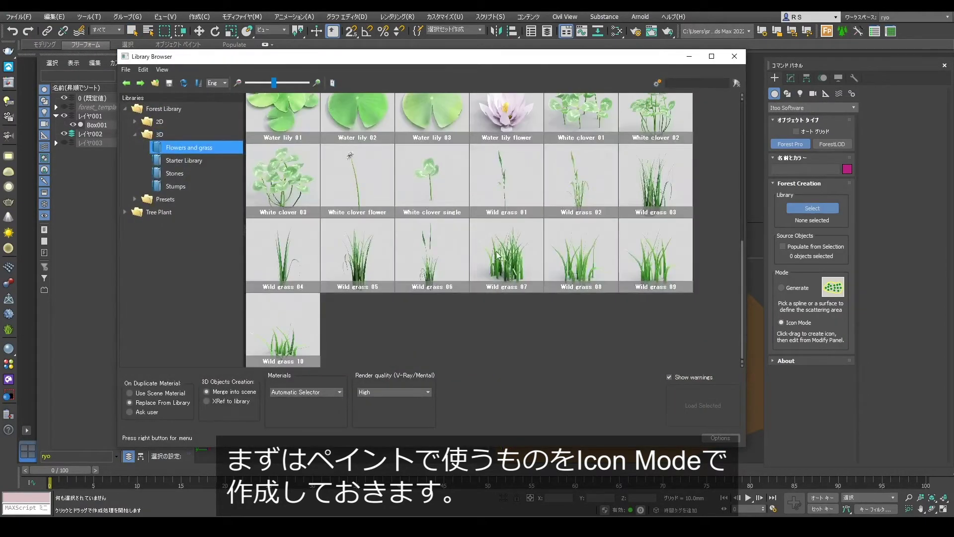
pyautogui.click(501, 257)
pyautogui.doubleClick(501, 257)
pyautogui.moveTo(213, 119); pyautogui.dragTo(243, 154)
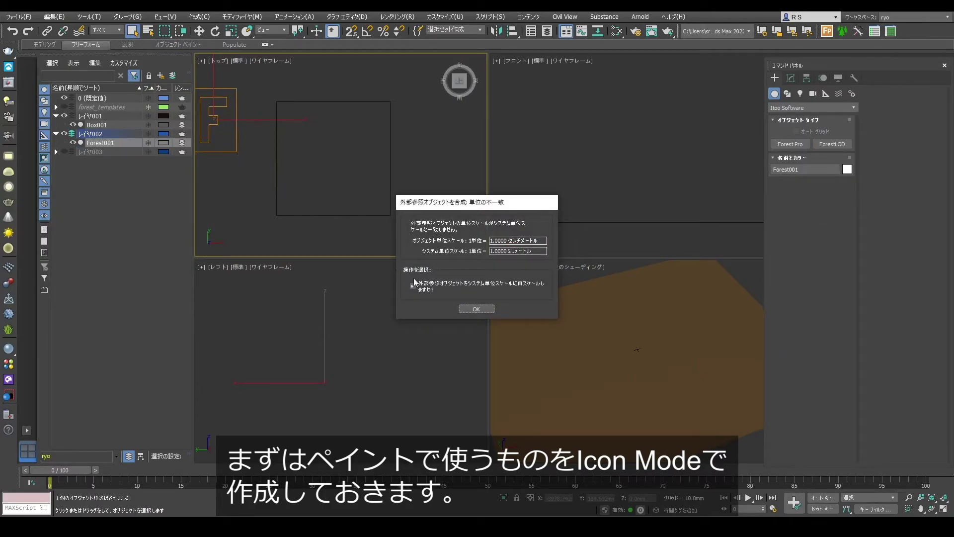
pyautogui.click(477, 308)
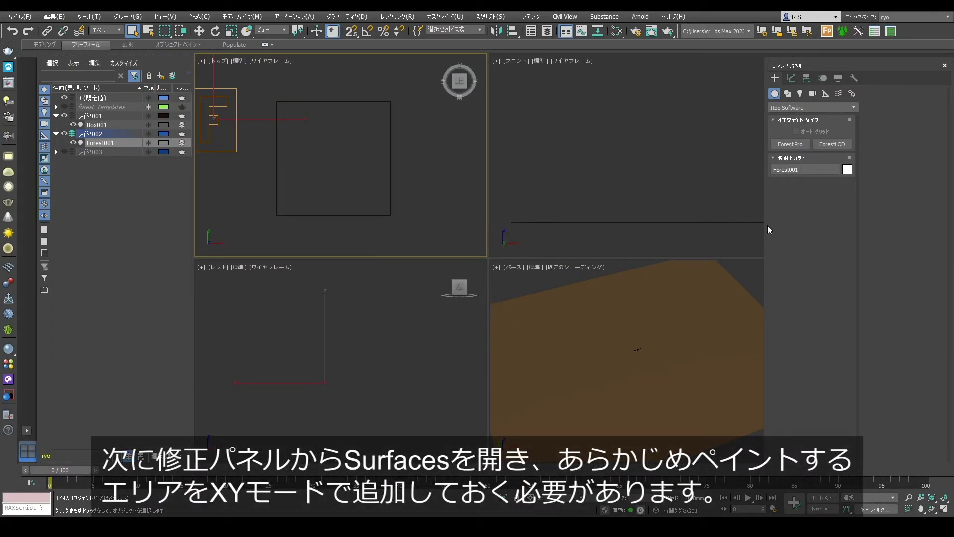
# Add Box001 as the forest object's scattering surface
pyautogui.click(792, 79)
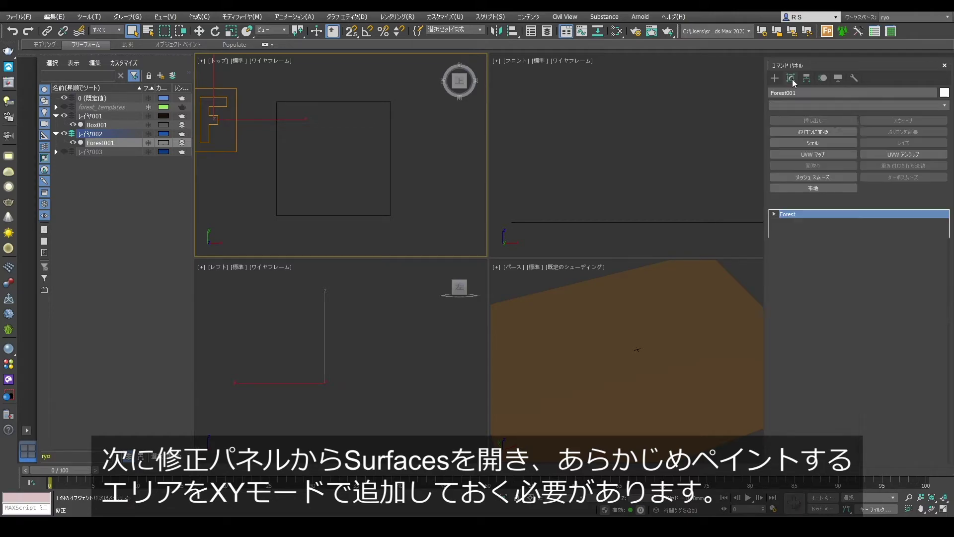
pyautogui.click(876, 94)
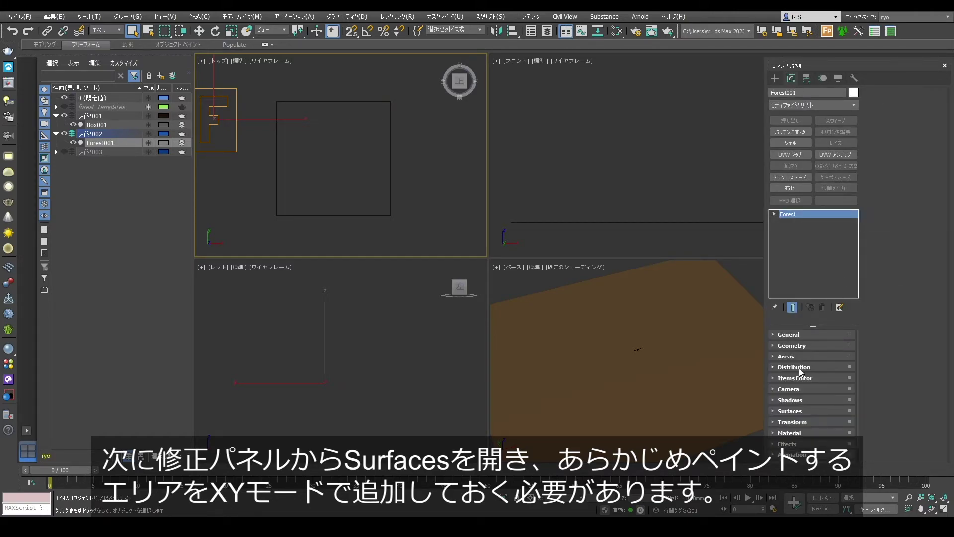
pyautogui.click(795, 412)
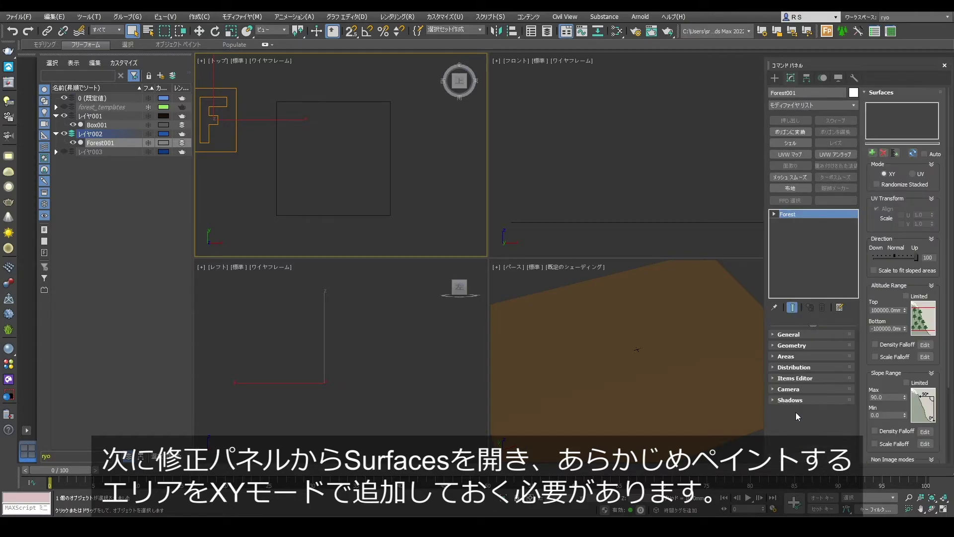
pyautogui.click(873, 154)
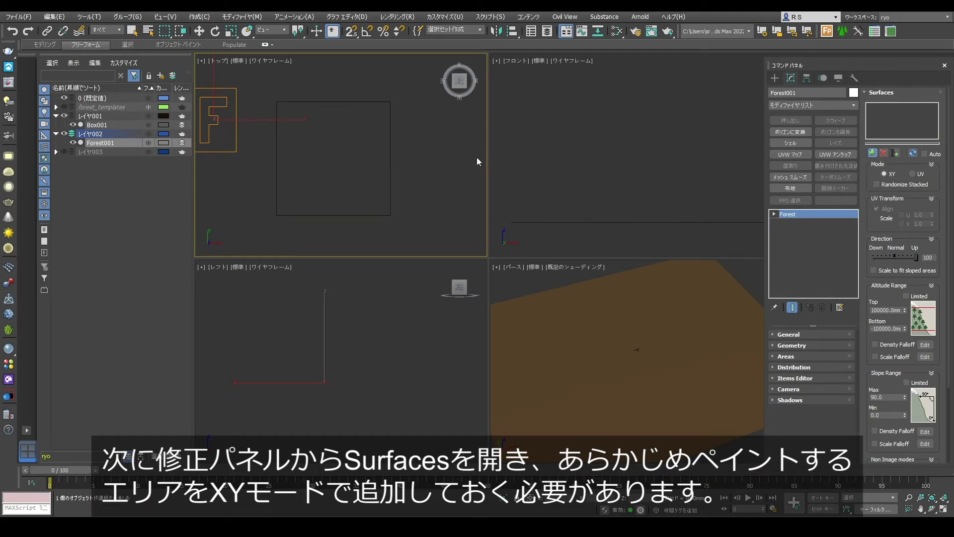
pyautogui.click(390, 159)
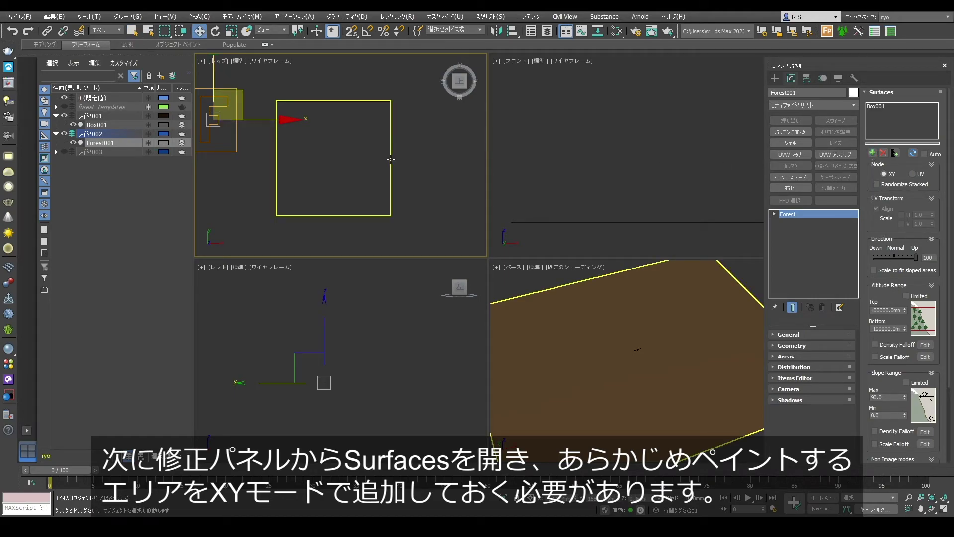
# Set the distribution density Units X to 3000mm
pyautogui.click(802, 369)
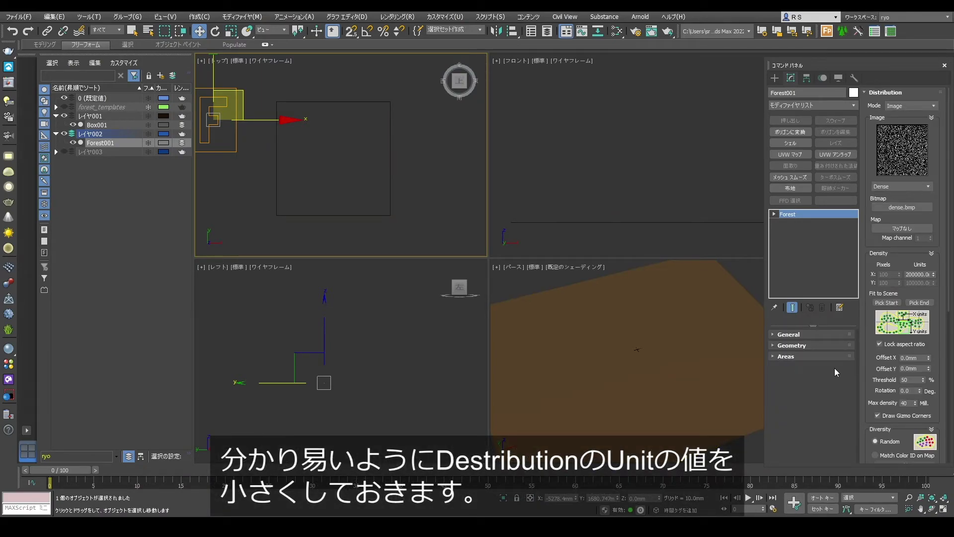
pyautogui.doubleClick(917, 274)
pyautogui.write('3000')
pyautogui.press('Return')
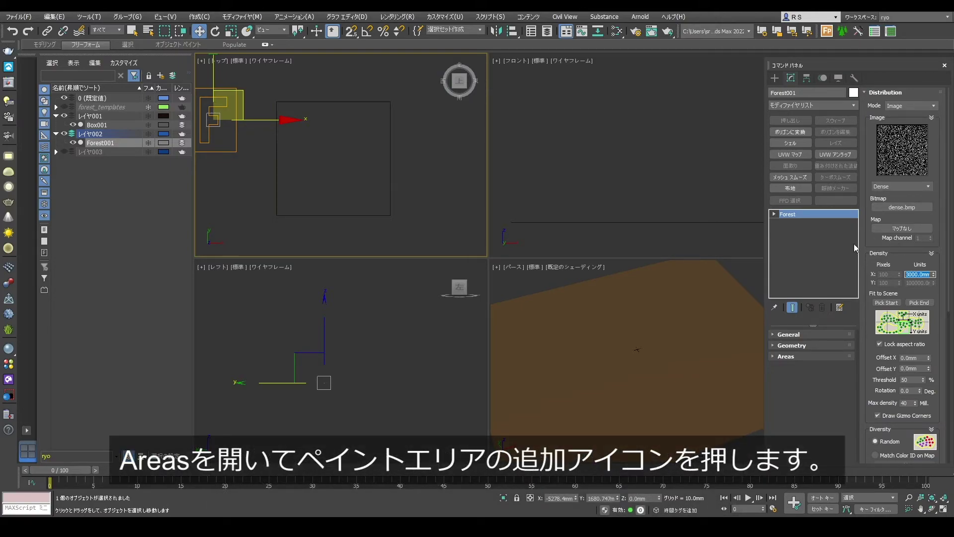
# Add a new paint area and set the brush Max Size to 500
pyautogui.click(787, 357)
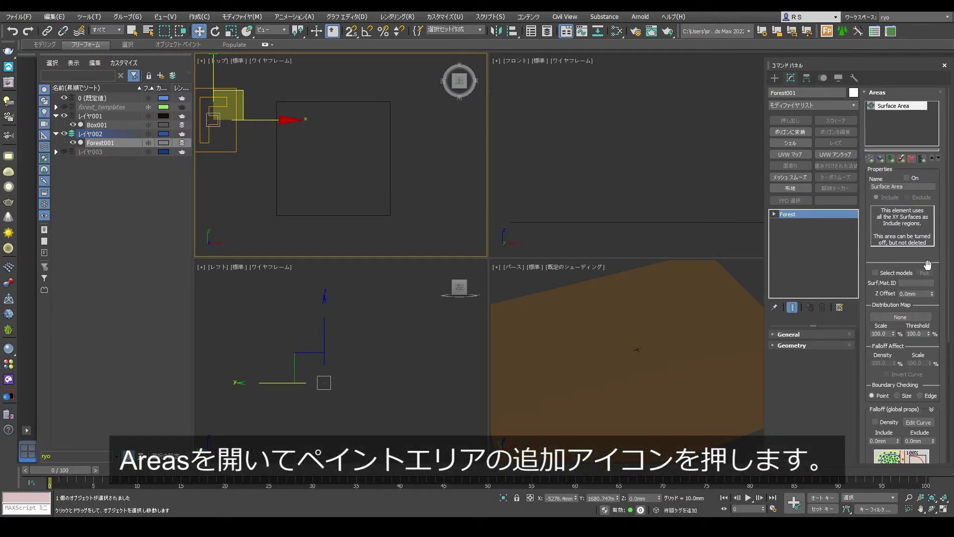
pyautogui.click(901, 159)
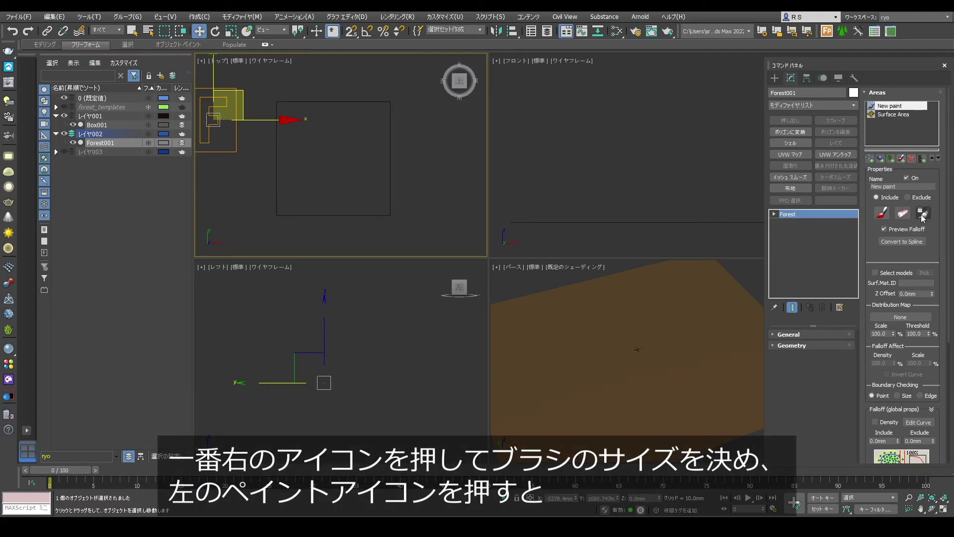
pyautogui.click(922, 213)
pyautogui.doubleClick(138, 51)
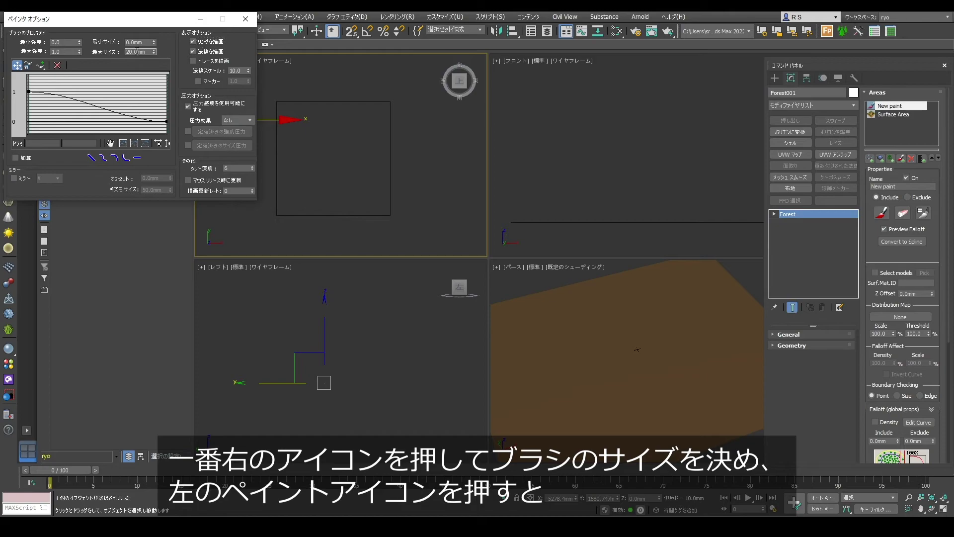
pyautogui.write('500')
pyautogui.click(245, 19)
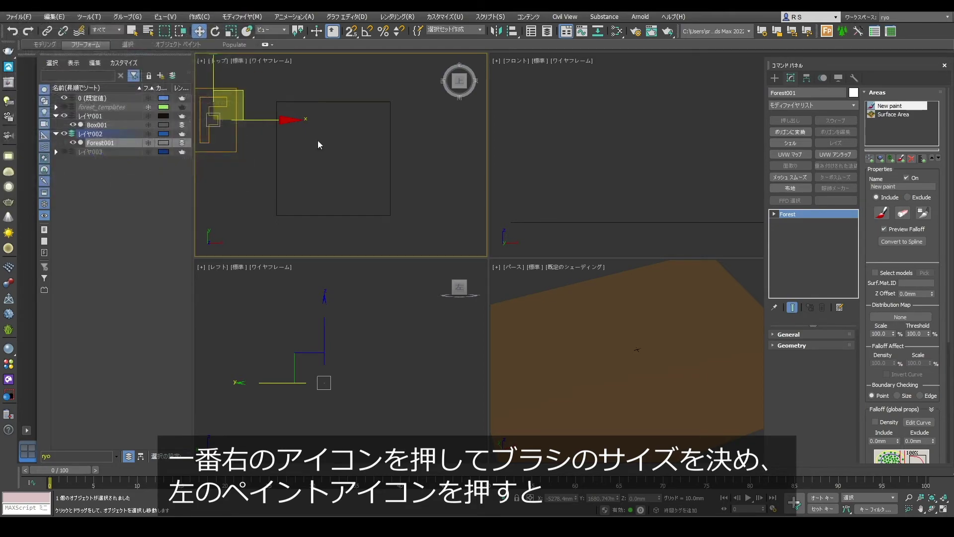
# Paint a winding S-shaped grass strip across Box001 in the Perspective viewport
pyautogui.click(880, 215)
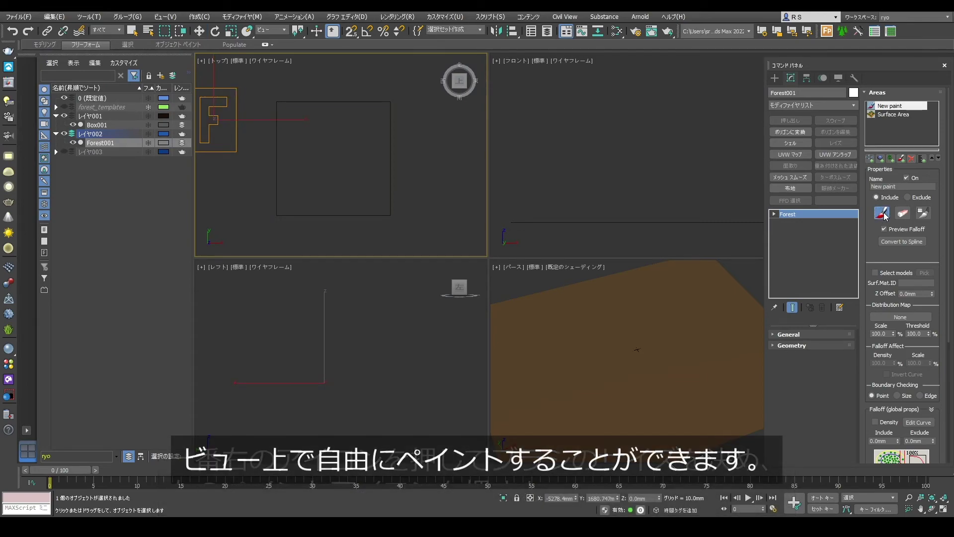
pyautogui.moveTo(517, 383)
pyautogui.mouseDown()
pyautogui.moveTo(681, 384)
pyautogui.moveTo(713, 320)
pyautogui.mouseUp()
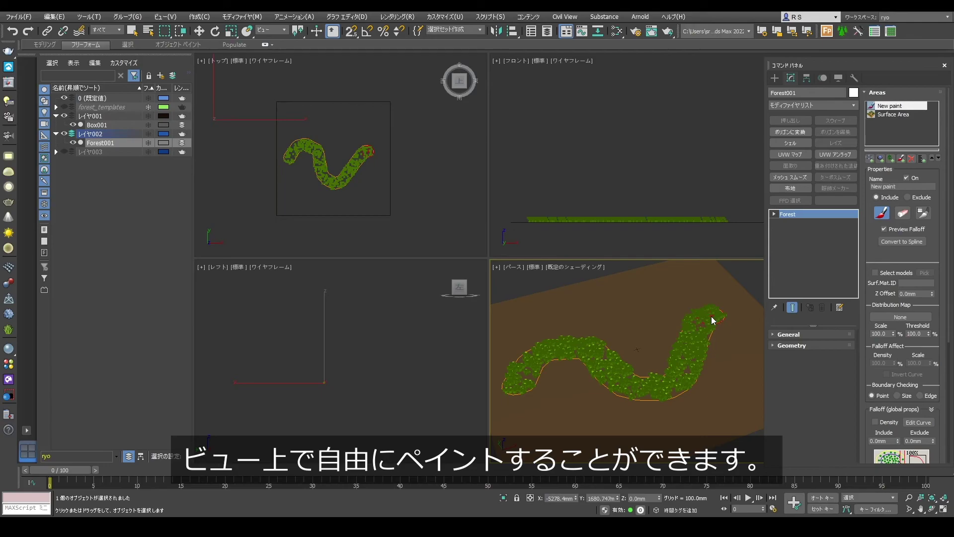
pyautogui.click(881, 213)
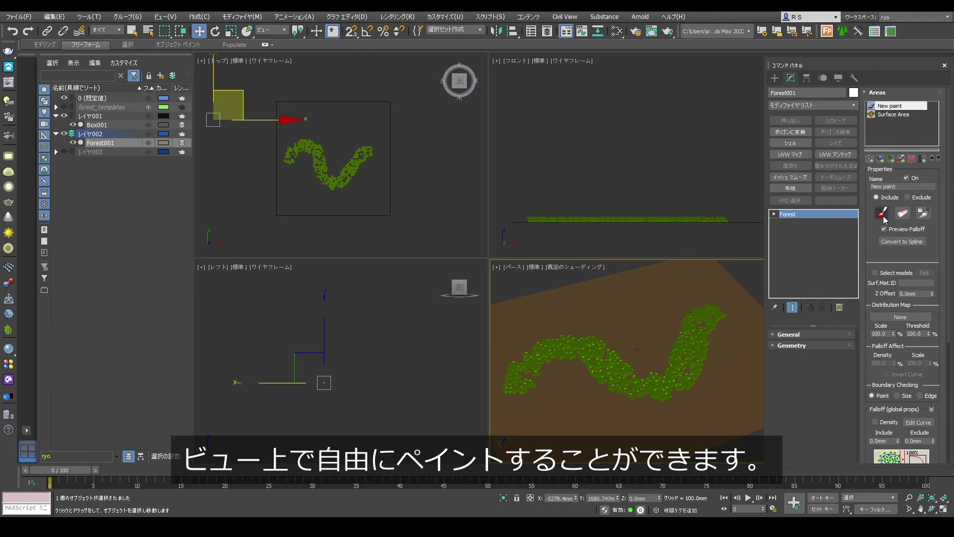